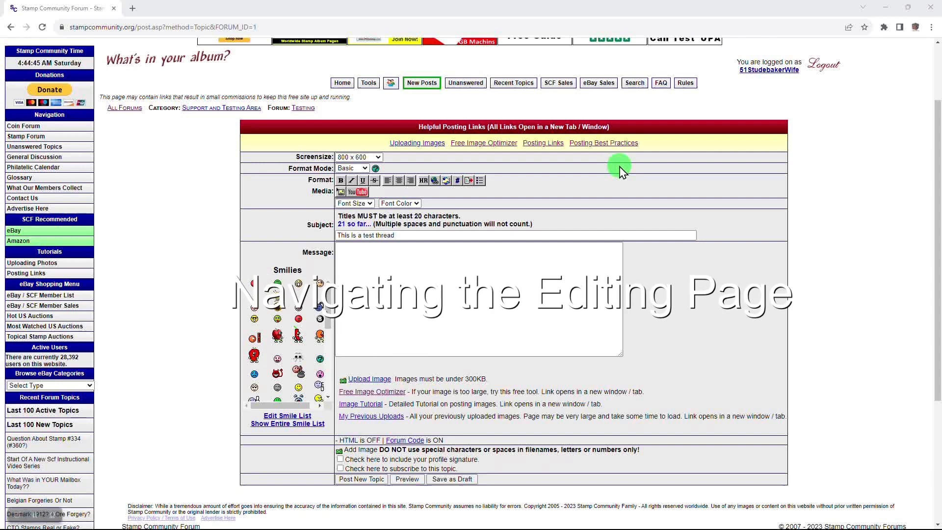
Fill the message body with two paragraphs about acquiring an 1869 Inverted Dog error stamp and its excellent, certified condition.
click(422, 281)
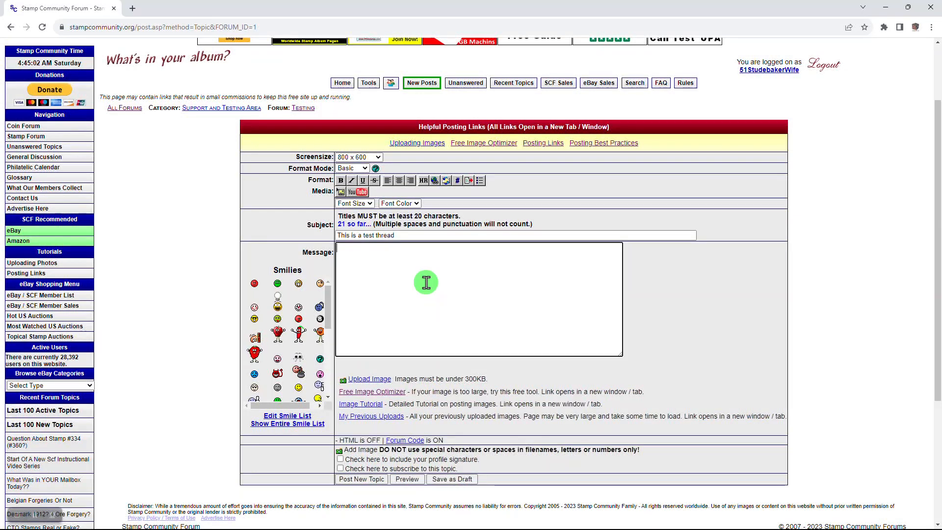
text(I am thrilled to share with you my recent acquisition of an 1869 Inverted Dog error stamp. As you know, this is one of the most iconic and valuable stamps in the world, and I am incredibly fortunate to have added it to my collection.  The stamp is in excellent condition, with vibrant colors and sharp details. The inverted center is clearly visible, and there are no major defects. I have had the stamp expertized by a reputable firm, and it has been certified as genuine.)
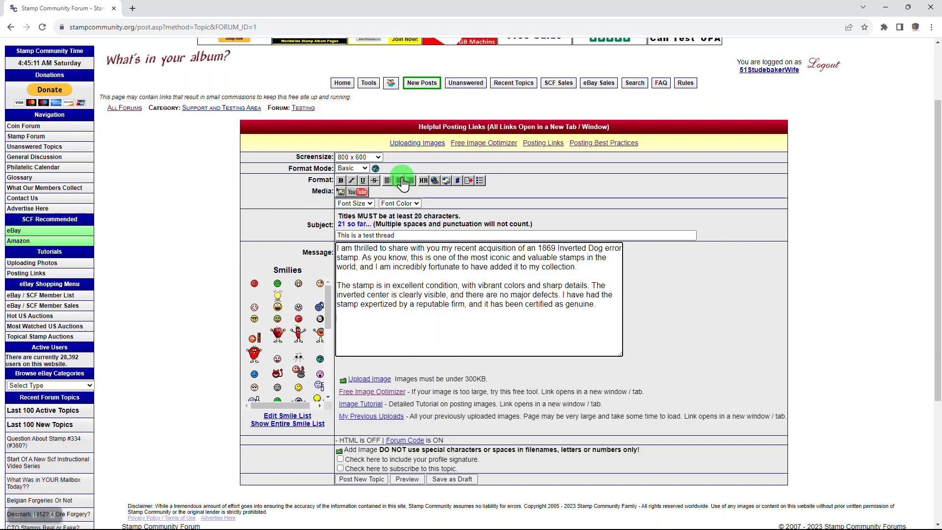
Try the screen sizes 640 x 480, 1024 x 768 and 1280 x 1024 for the message box, and return to 800 x 600.
click(379, 158)
click(373, 166)
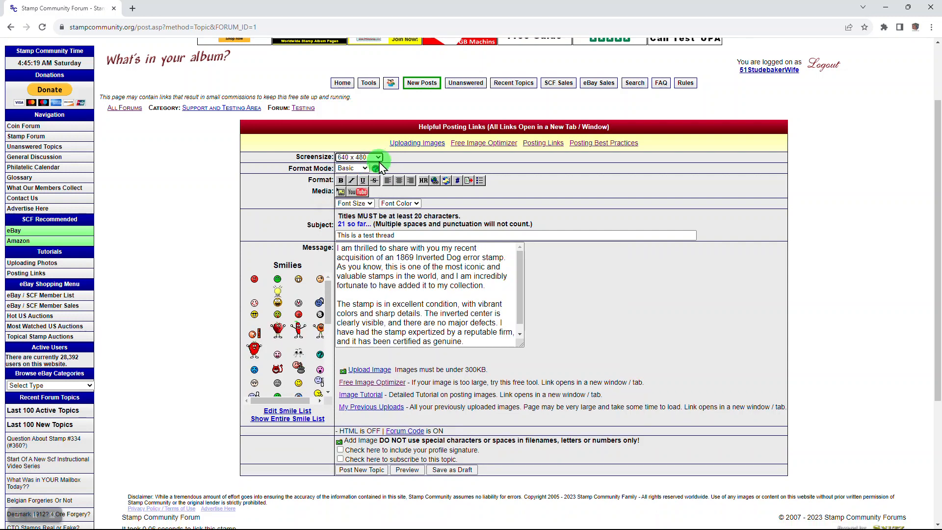
click(378, 159)
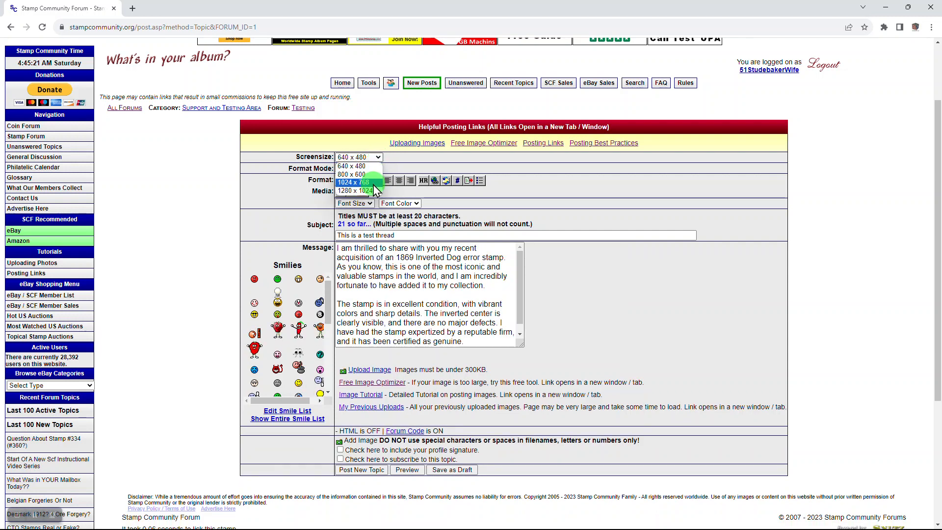
click(372, 183)
click(378, 157)
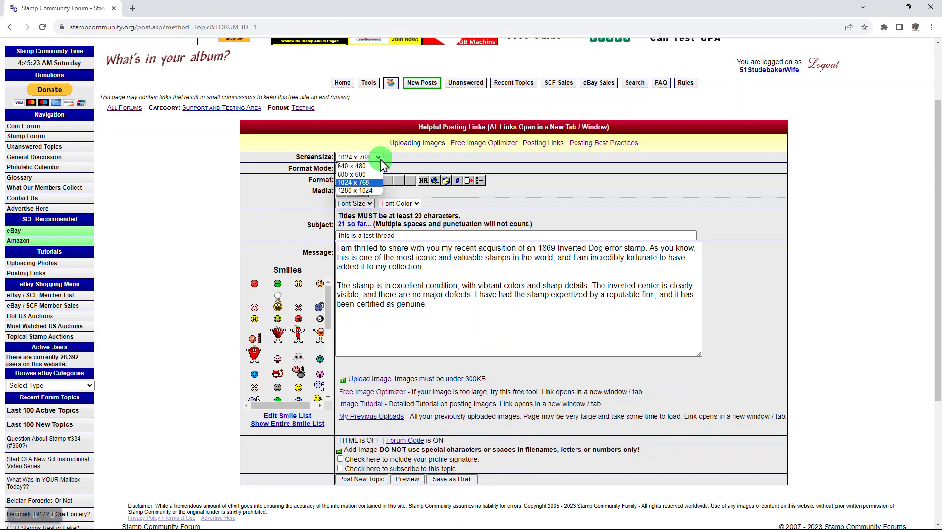
click(372, 189)
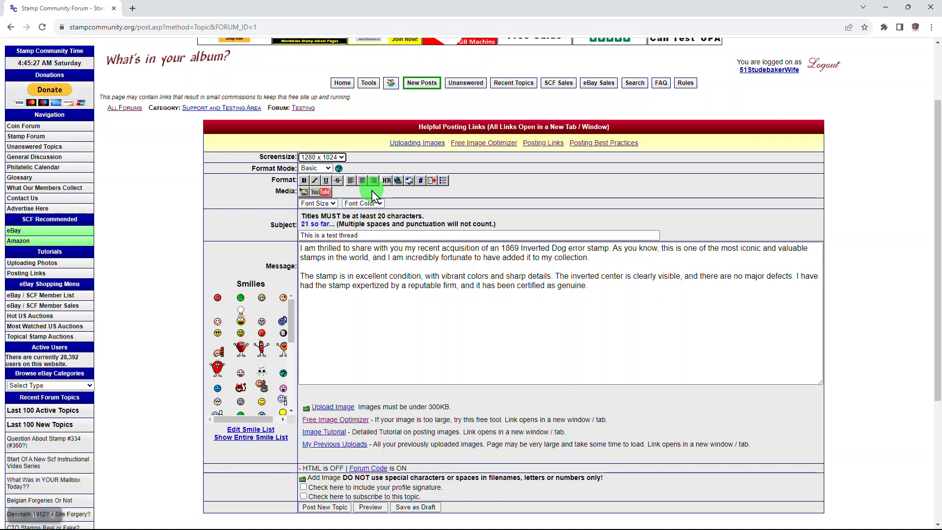
click(340, 157)
click(338, 175)
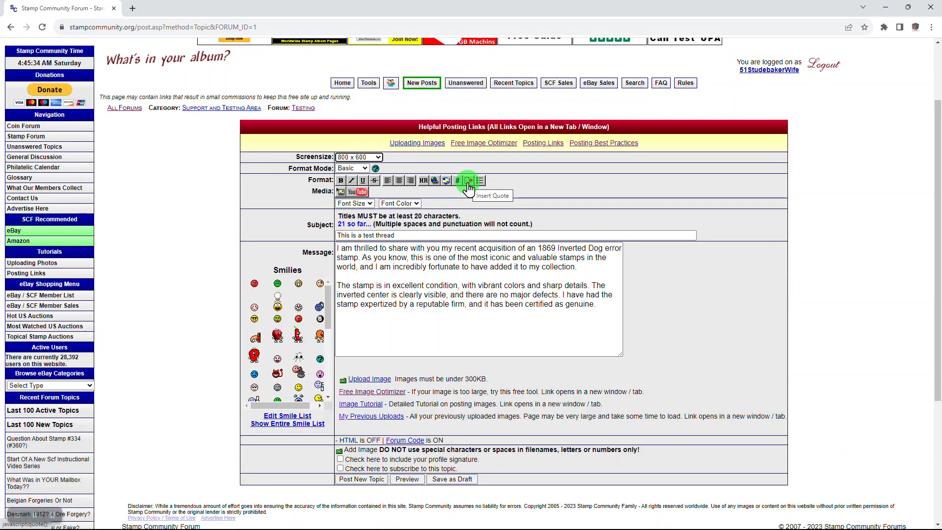
Read the help on what the Basic, Prompt and Help format modes do, and close it.
click(375, 169)
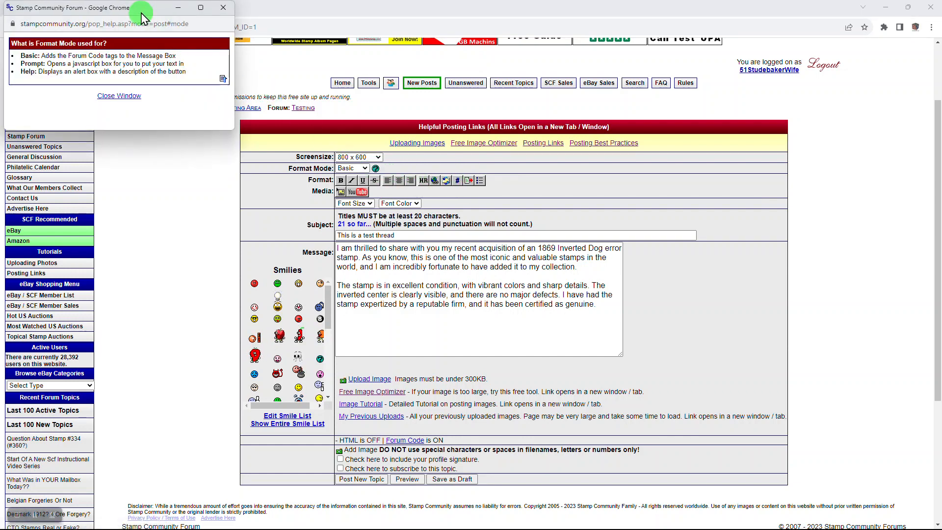
drag(139, 15, 472, 162)
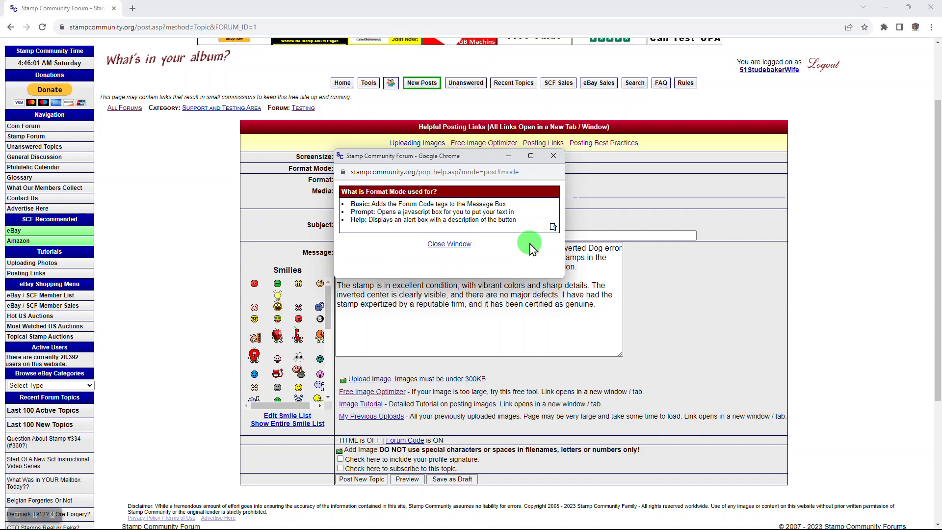
click(465, 252)
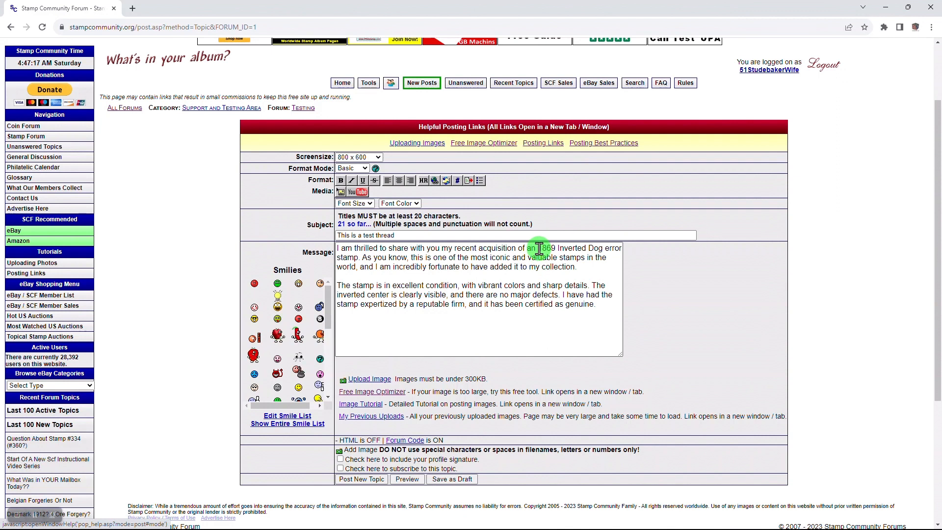
Make "1869 Inverted Dog" bold in the first paragraph and preview the message.
drag(538, 247, 603, 247)
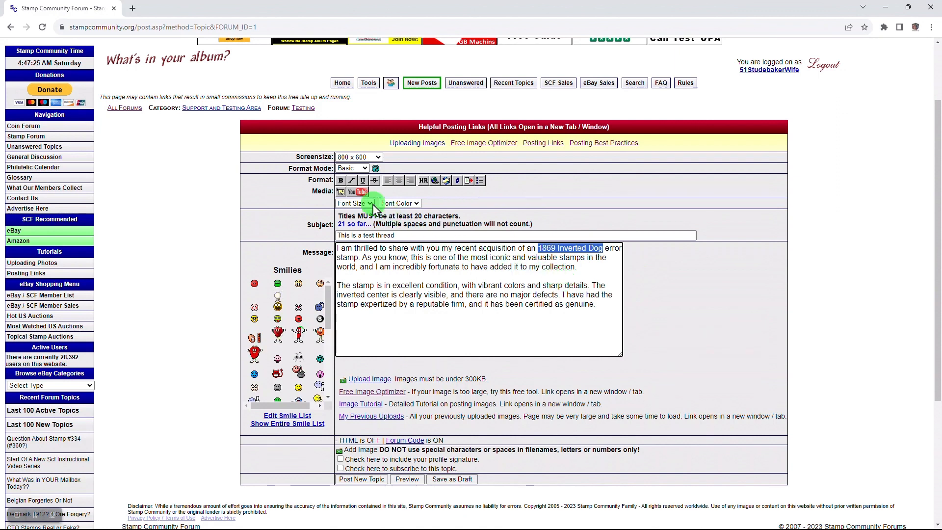
click(340, 181)
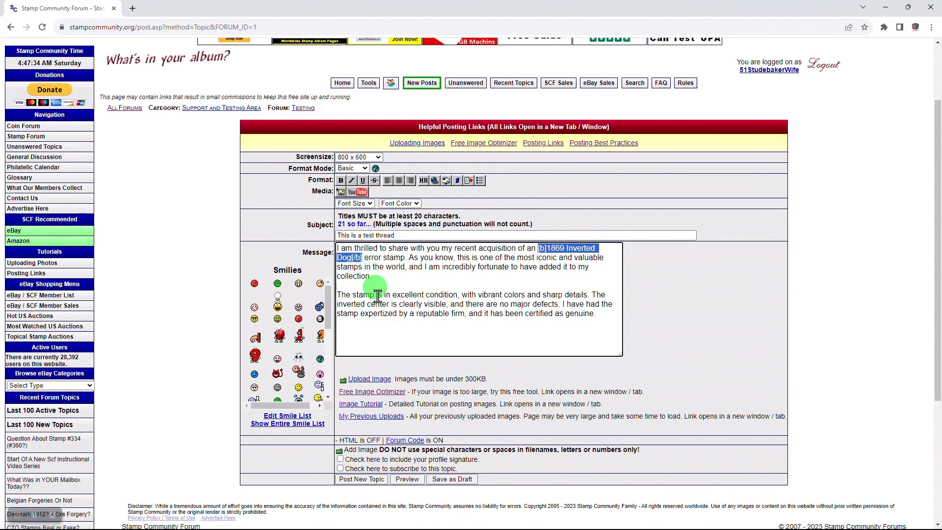
click(407, 479)
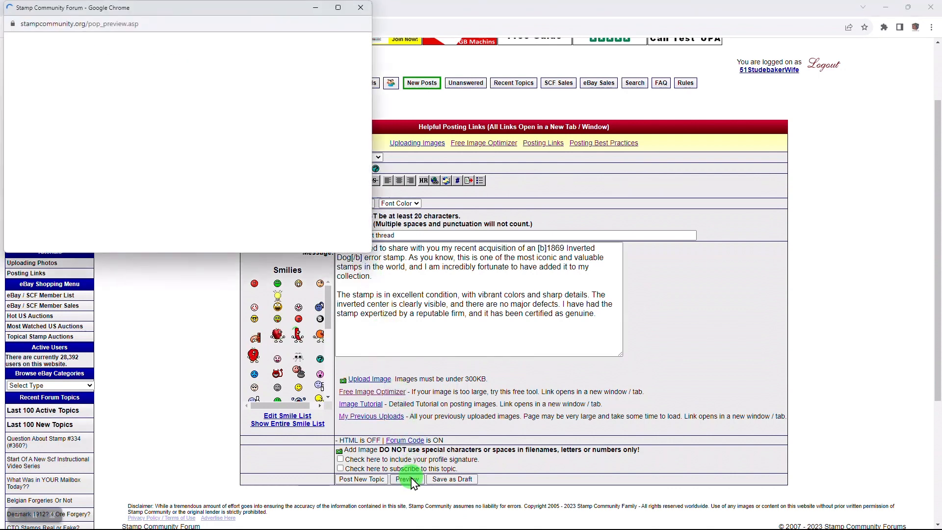
drag(195, 13, 443, 133)
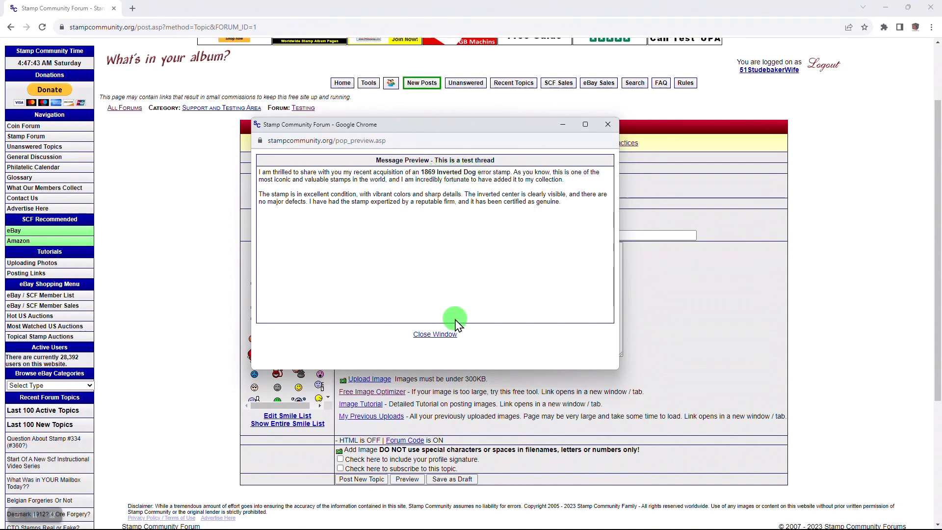
click(435, 334)
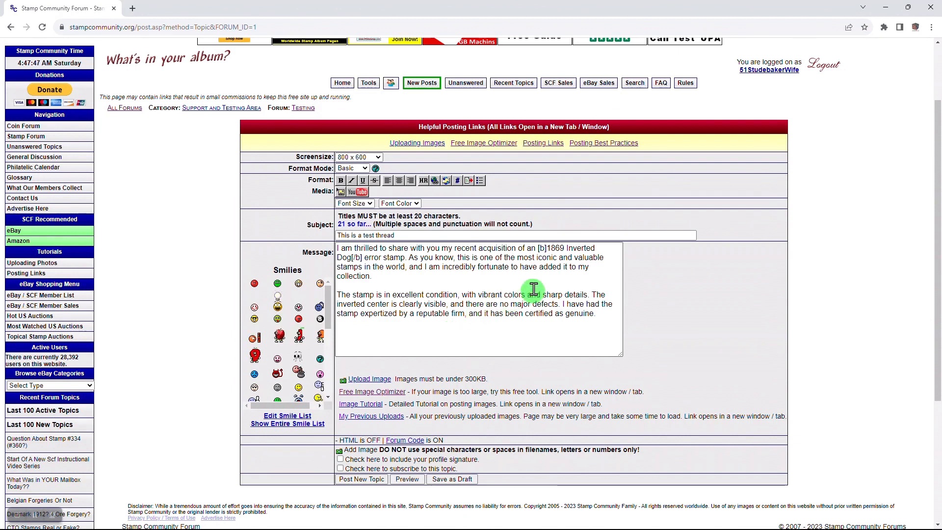
Add italics around the bold-tagged "1869 Inverted Dog" and preview the message.
click(546, 245)
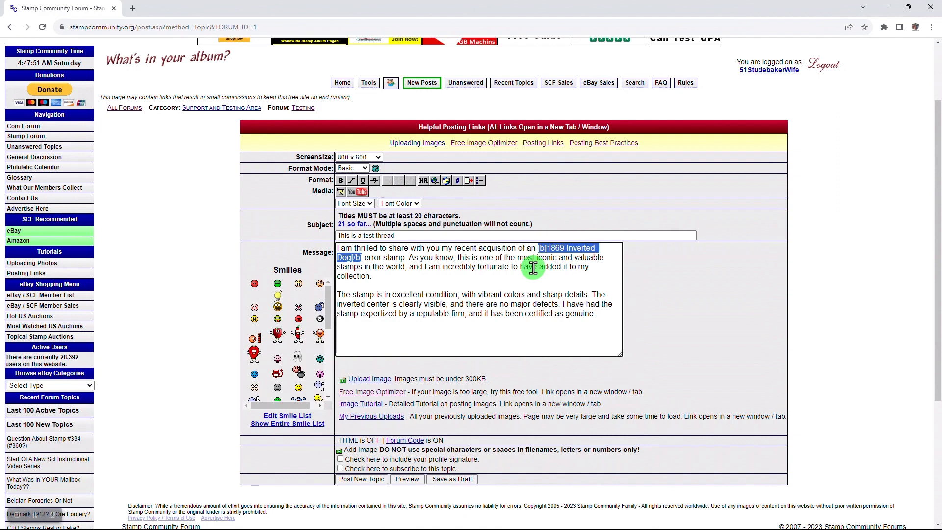
click(352, 182)
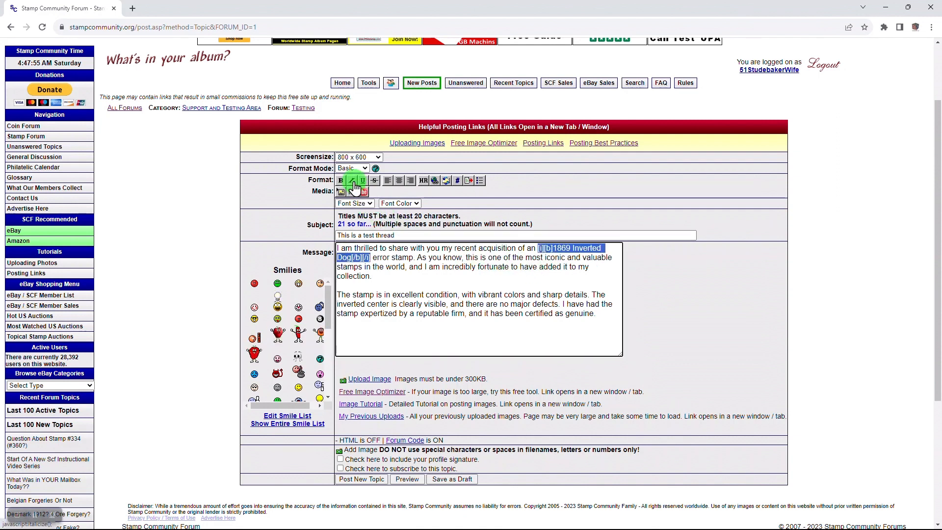
click(409, 479)
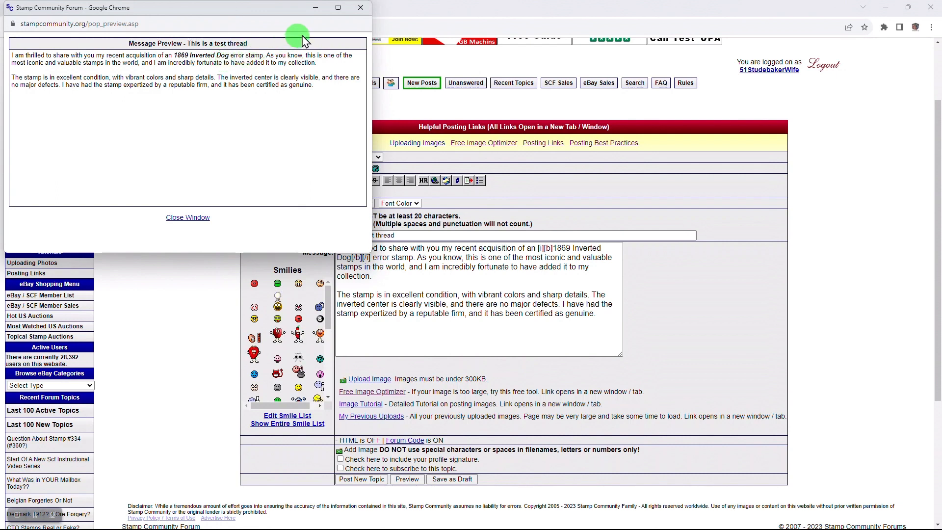
click(360, 8)
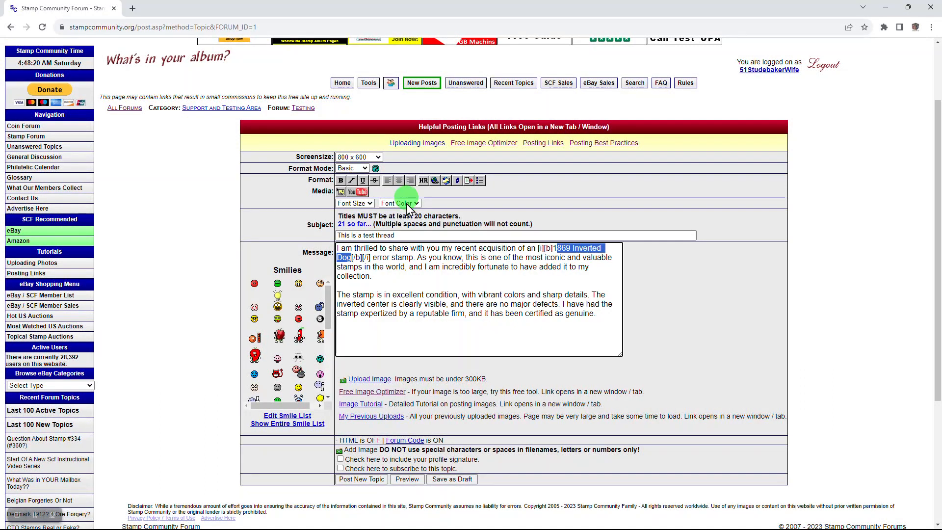
Underline the word "excellent" in the second paragraph and check it in the message preview.
drag(393, 294, 420, 294)
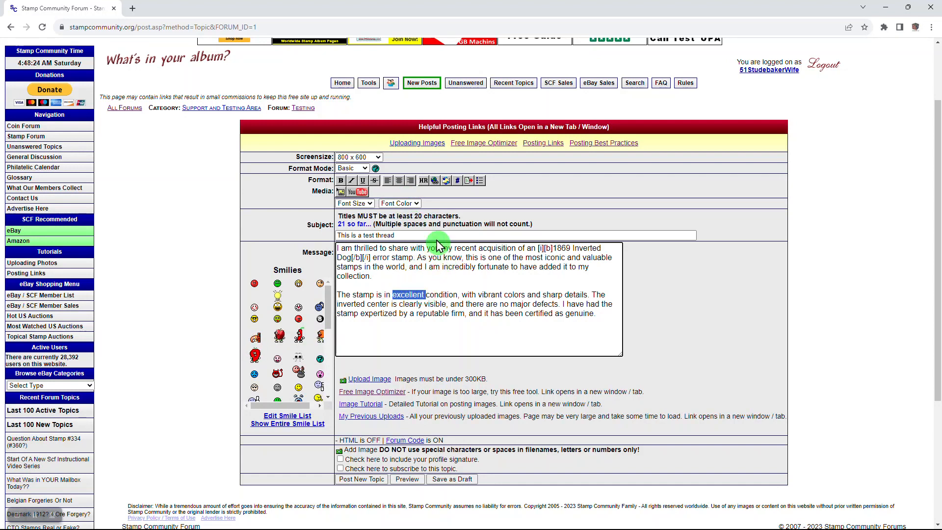
click(363, 181)
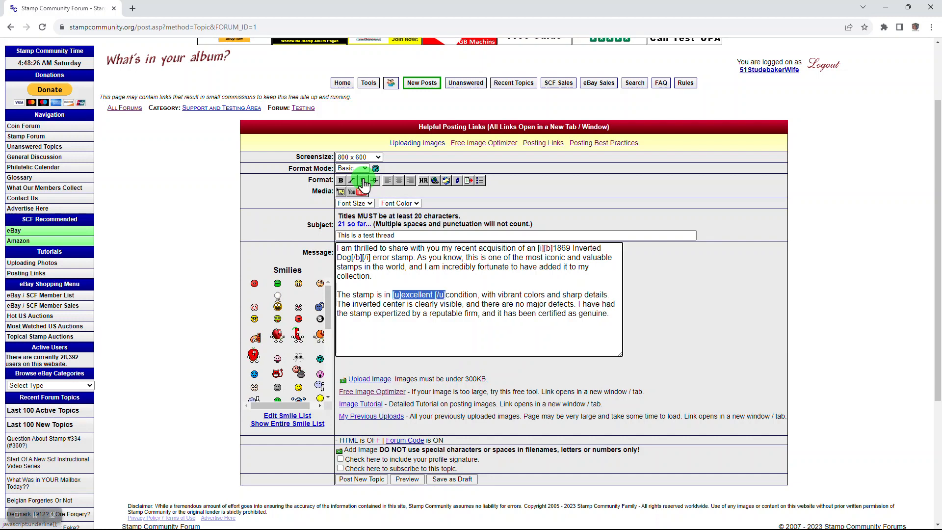
click(406, 479)
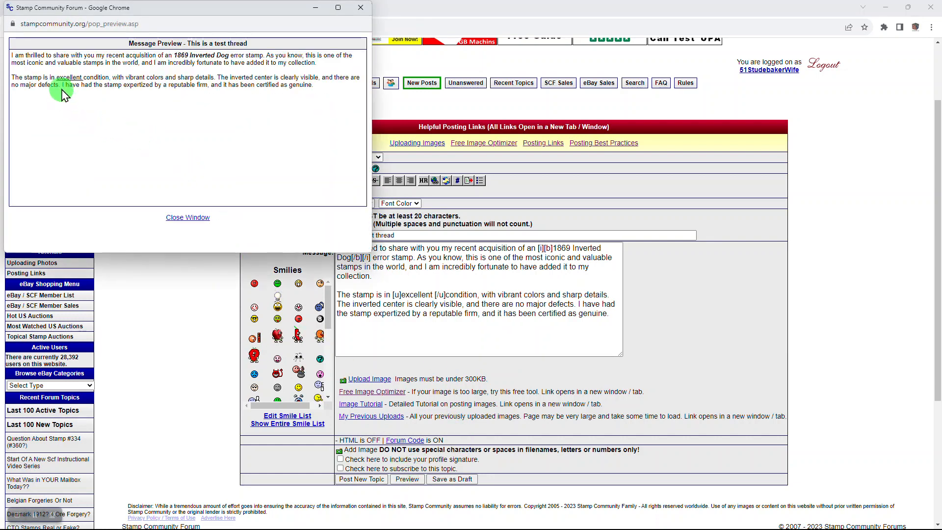
click(195, 222)
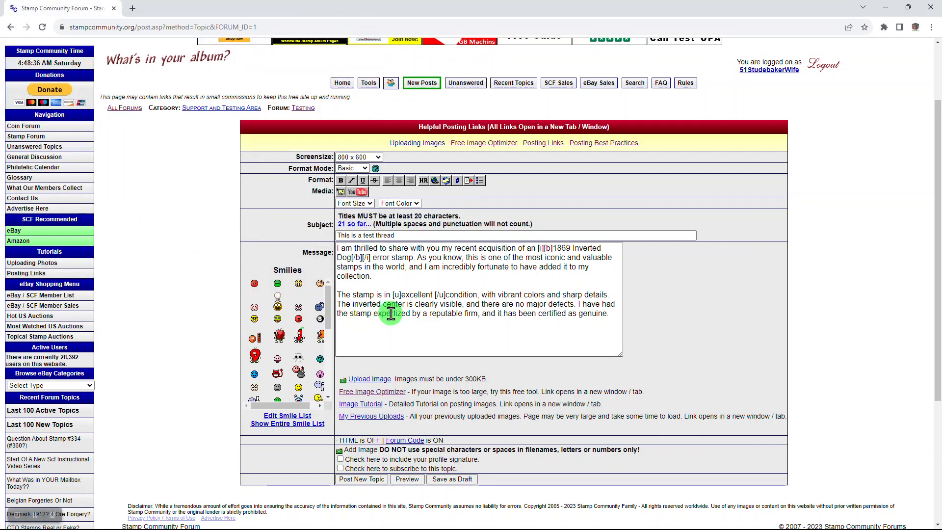
Strike through the word "vibrant" in the second paragraph and check it in the message preview.
drag(497, 293, 522, 293)
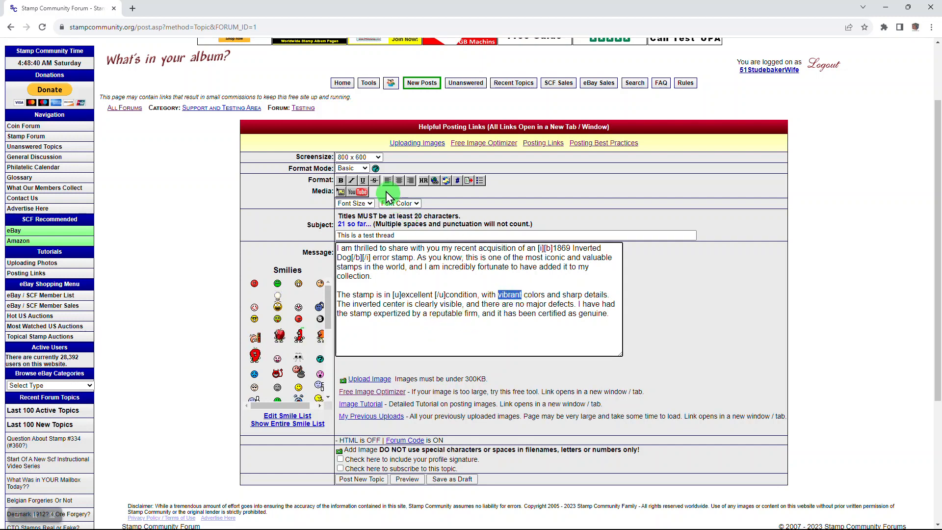
click(375, 183)
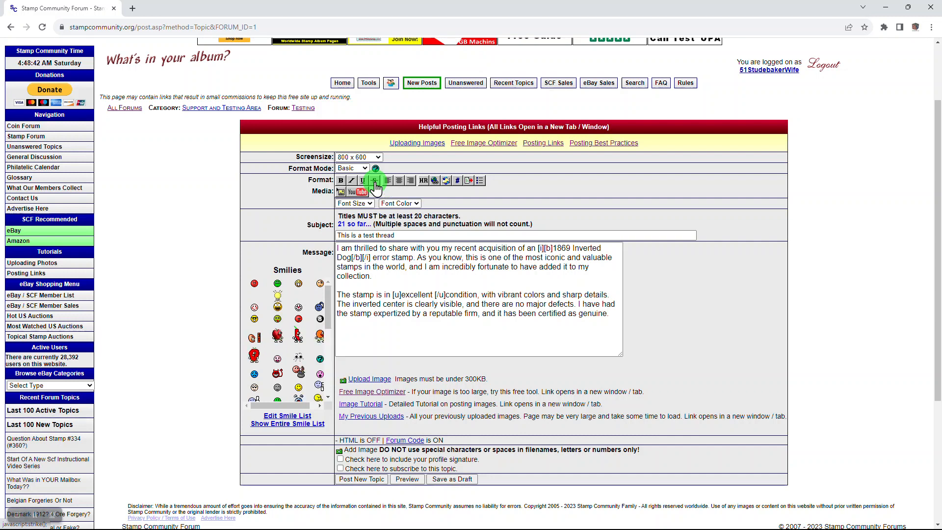
click(408, 479)
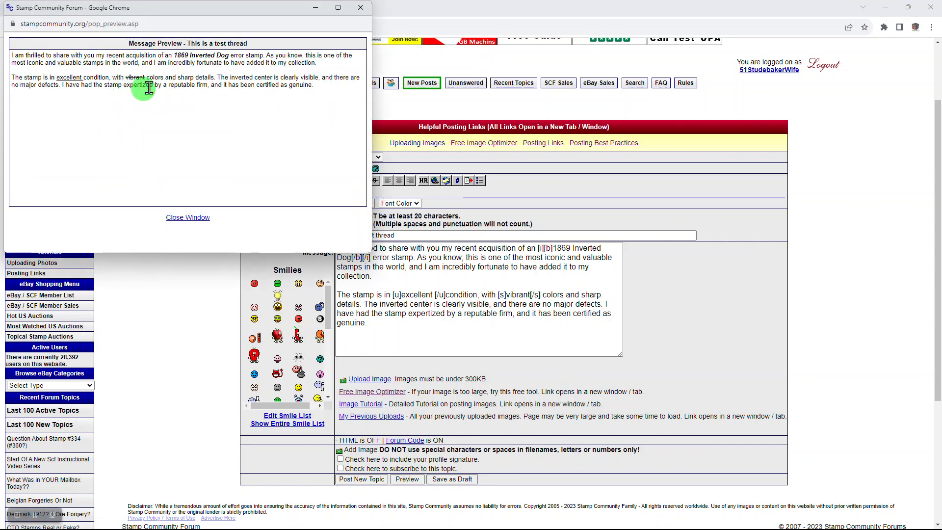
click(203, 223)
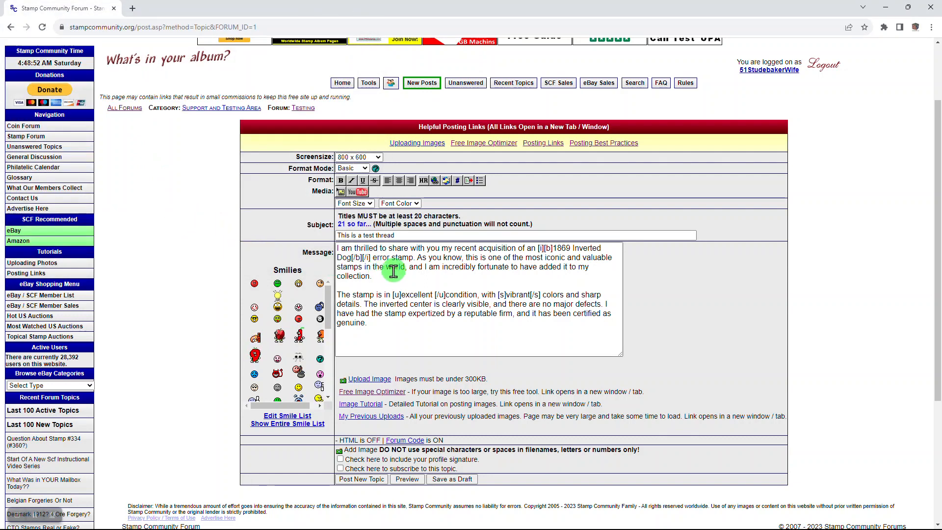
Center the entire message text and check the alignment in the message preview.
drag(371, 323, 362, 242)
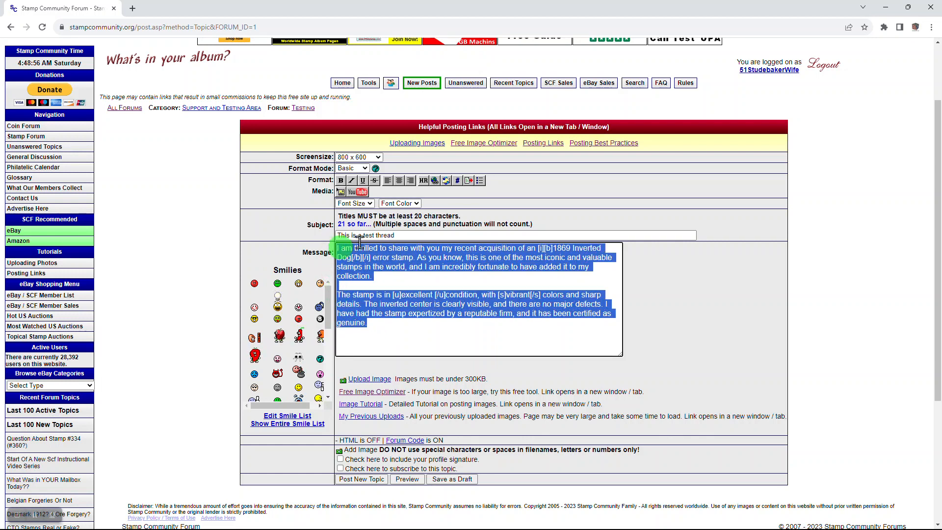
click(410, 180)
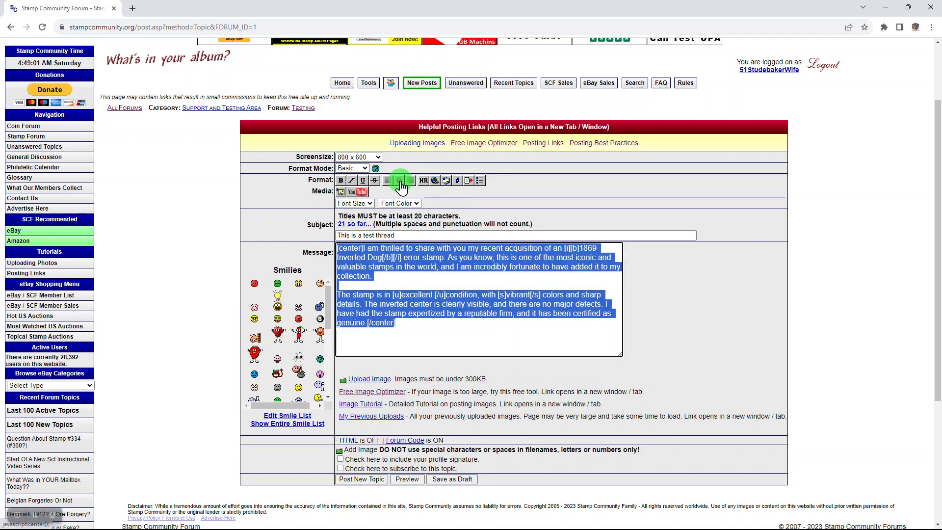
click(406, 479)
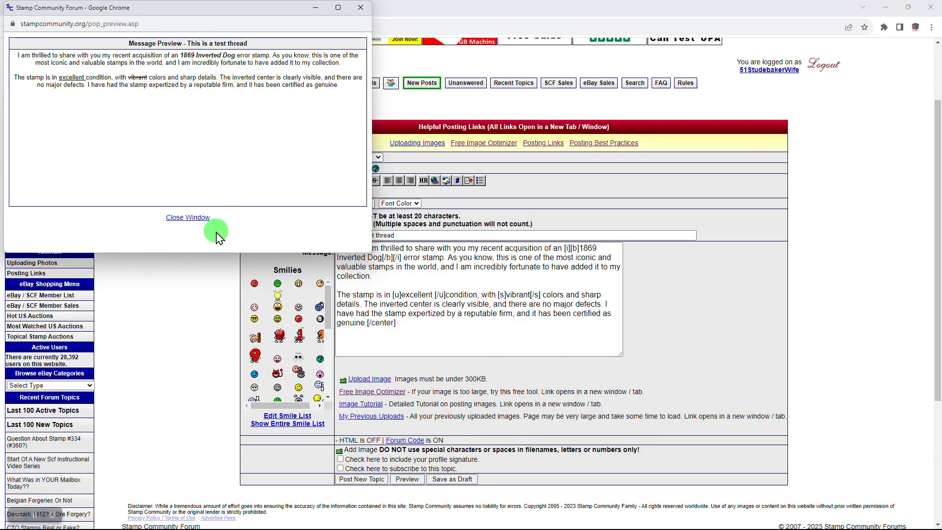
click(200, 219)
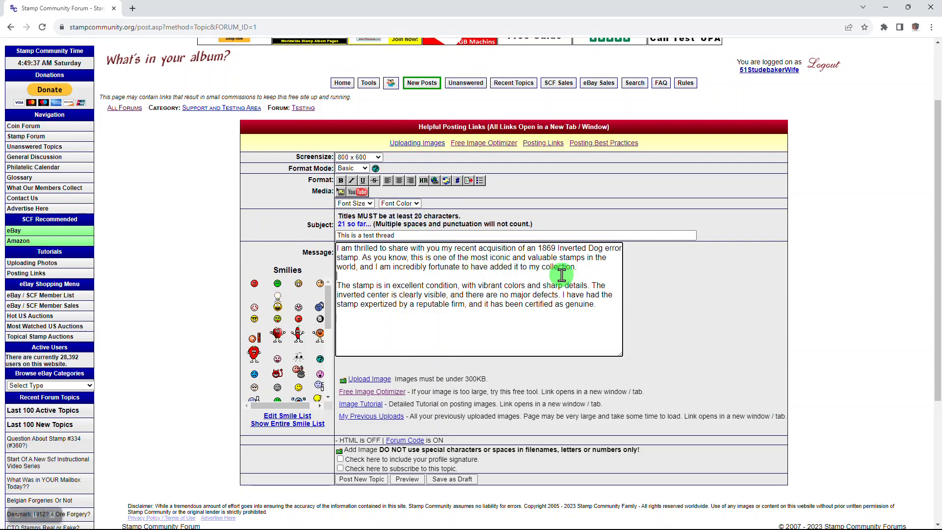
Insert a horizontal rule on the blank line between the two paragraphs and preview the message.
click(422, 183)
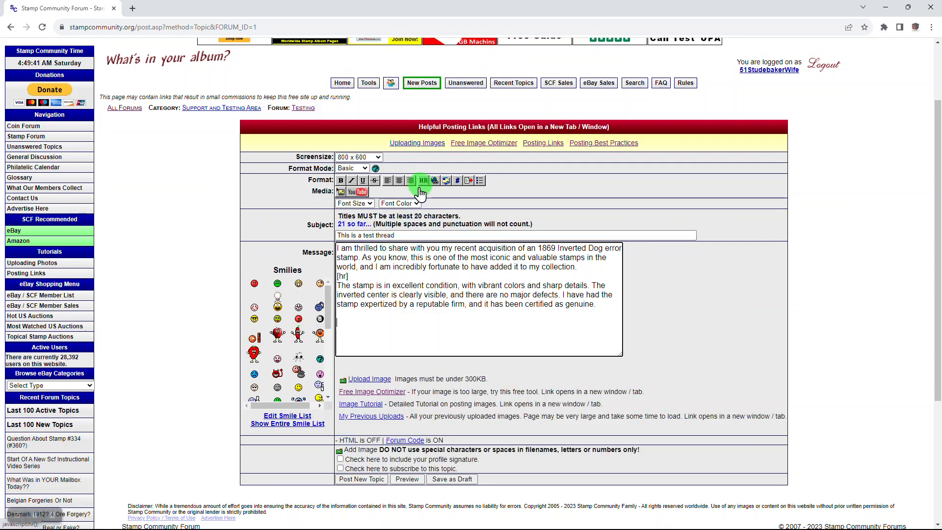
click(407, 479)
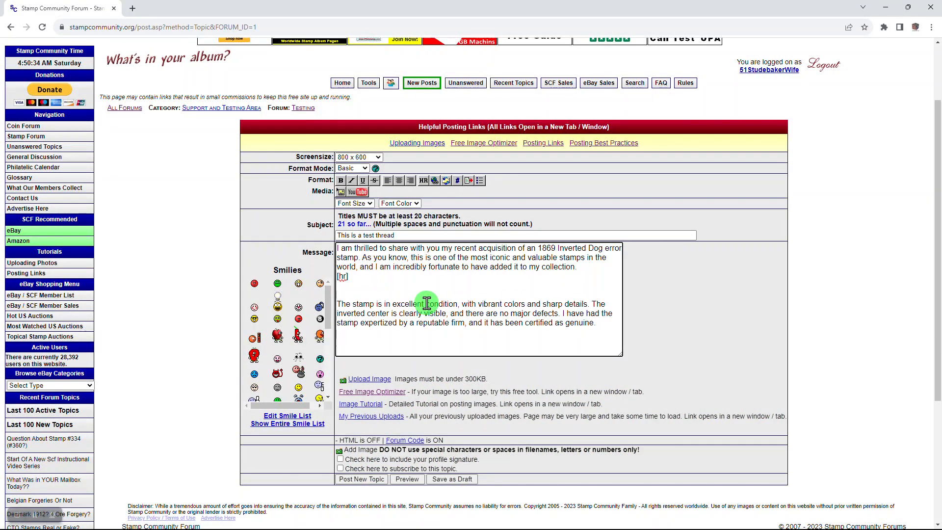
key(Return)
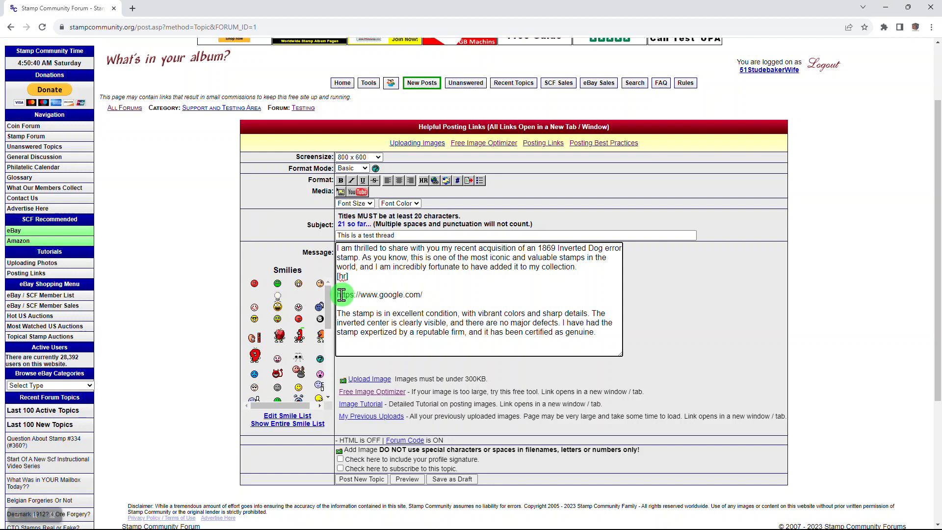
drag(375, 299, 420, 298)
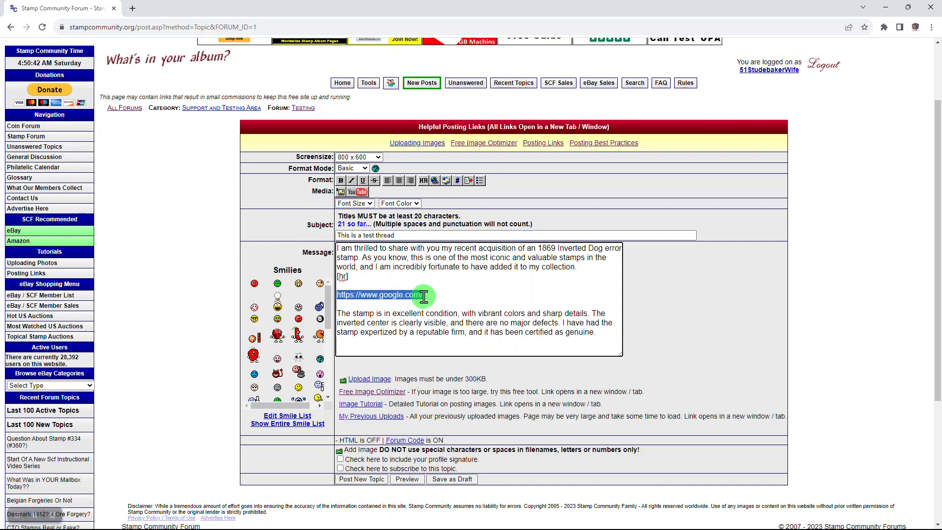
click(436, 181)
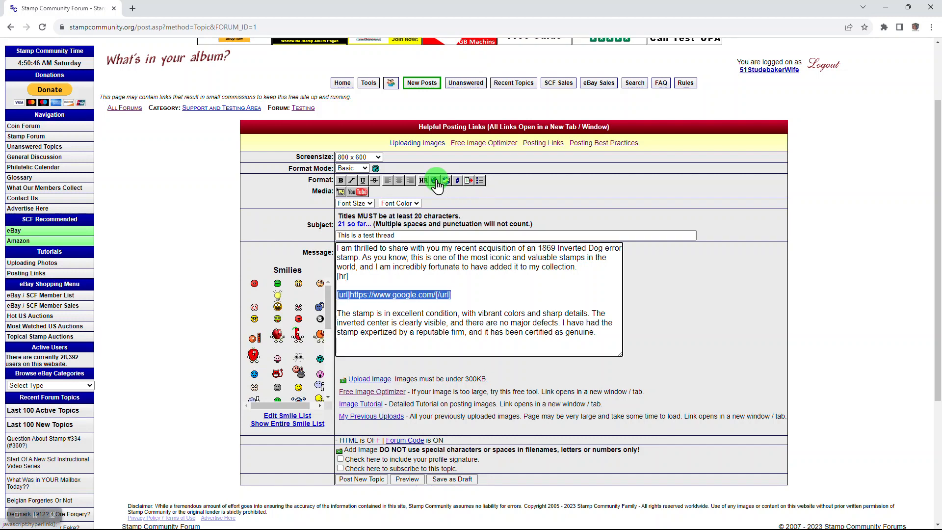
click(409, 479)
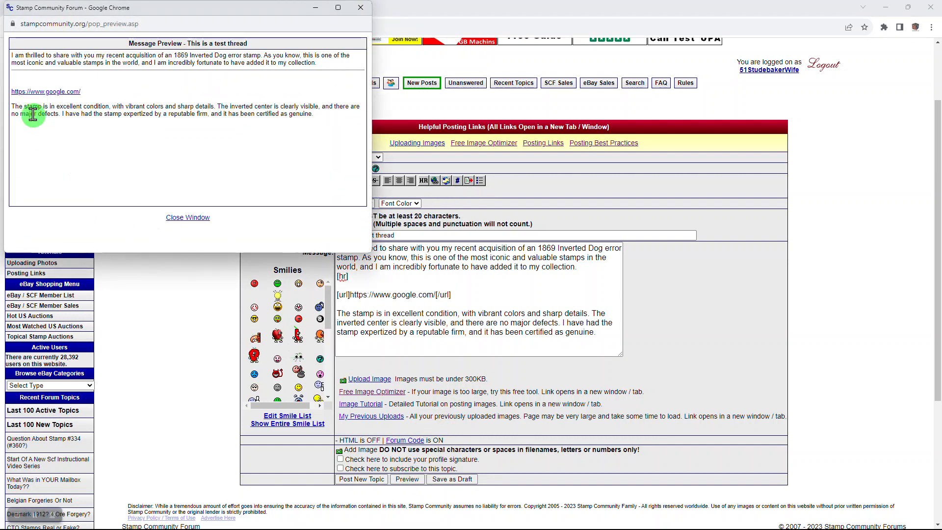
click(175, 219)
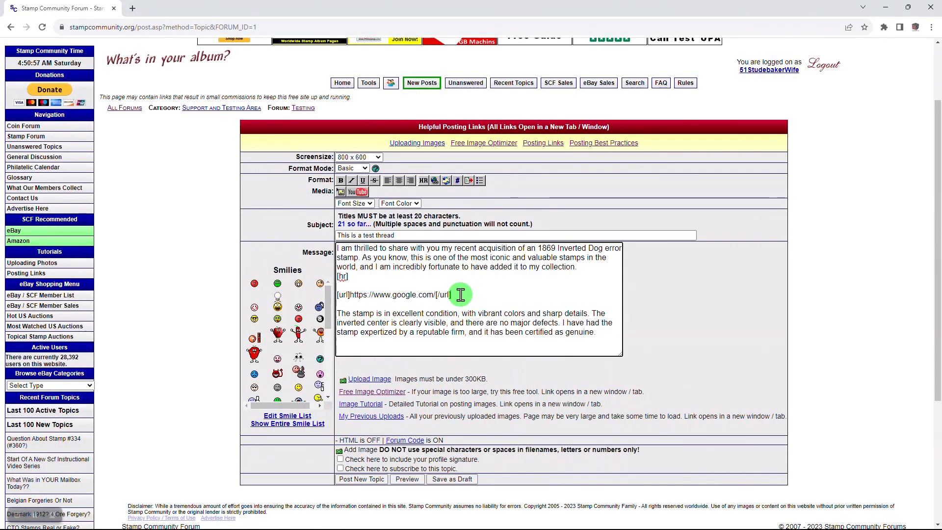
Add the line "This is a line of code." below the Google link, format it as code, and check it in the message preview.
key(Return)
key(Return)
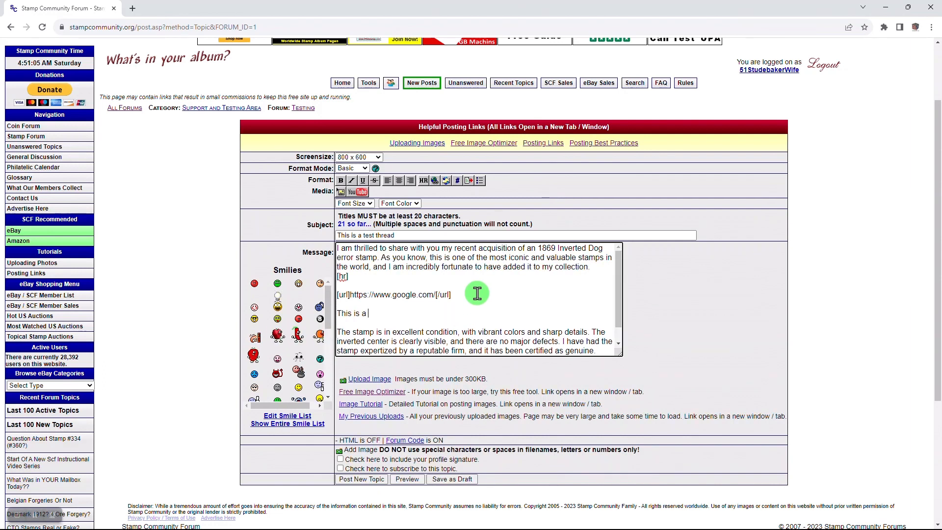
text(This is a line of code.)
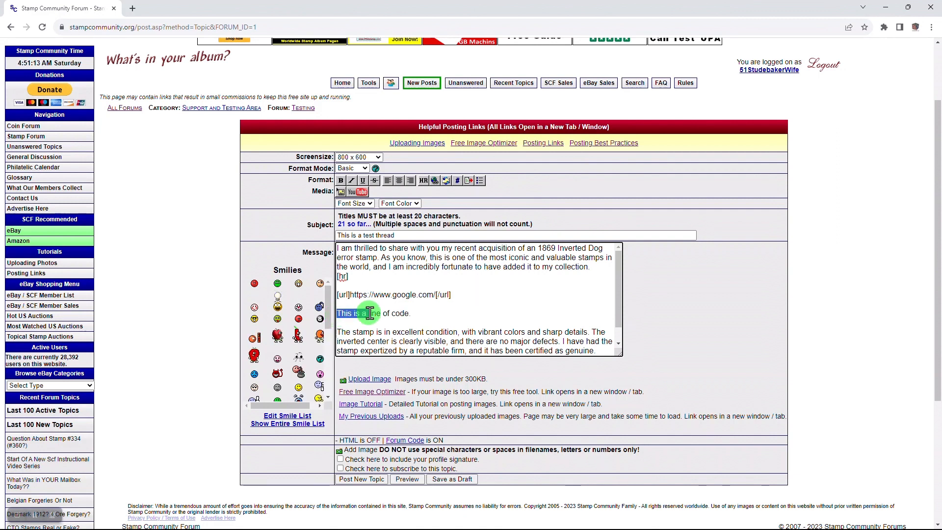
drag(369, 314, 413, 313)
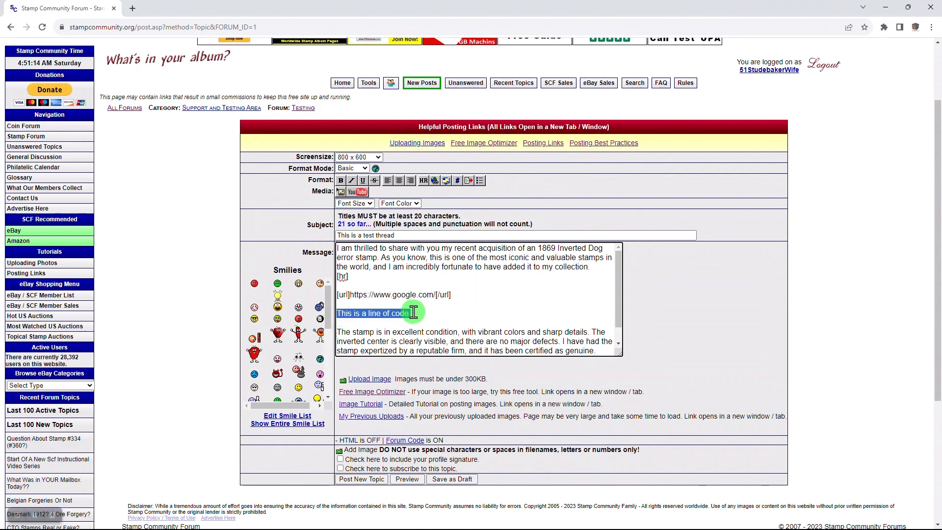
click(457, 181)
click(407, 479)
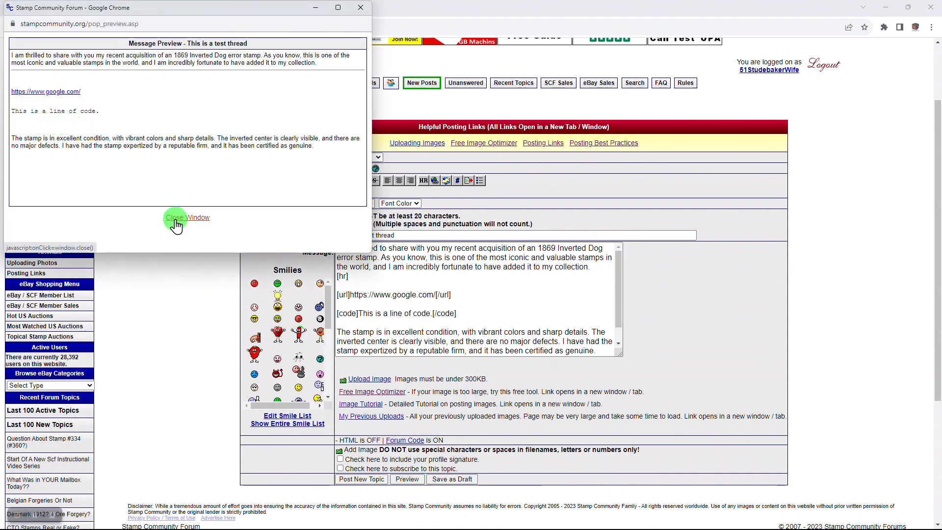
click(176, 218)
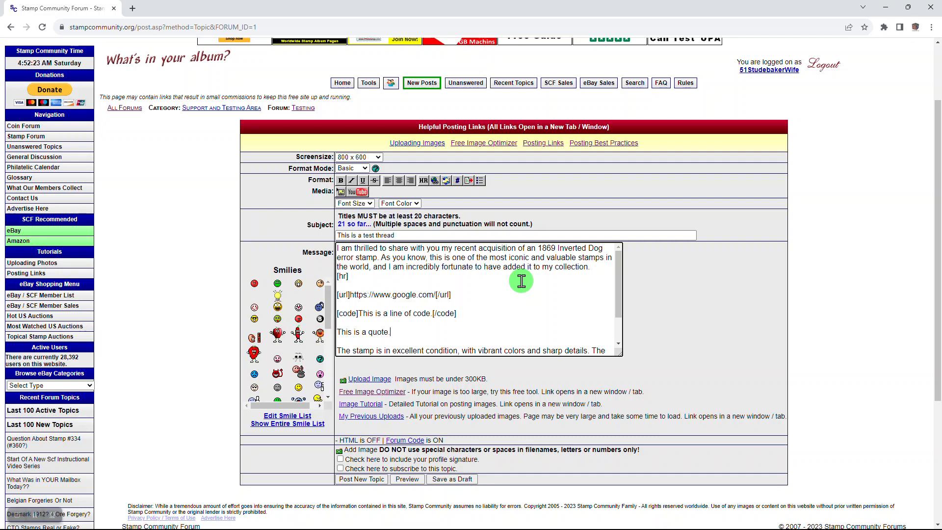
Format the line "This is a quote." as a quote and check it in the message preview.
drag(336, 331, 394, 330)
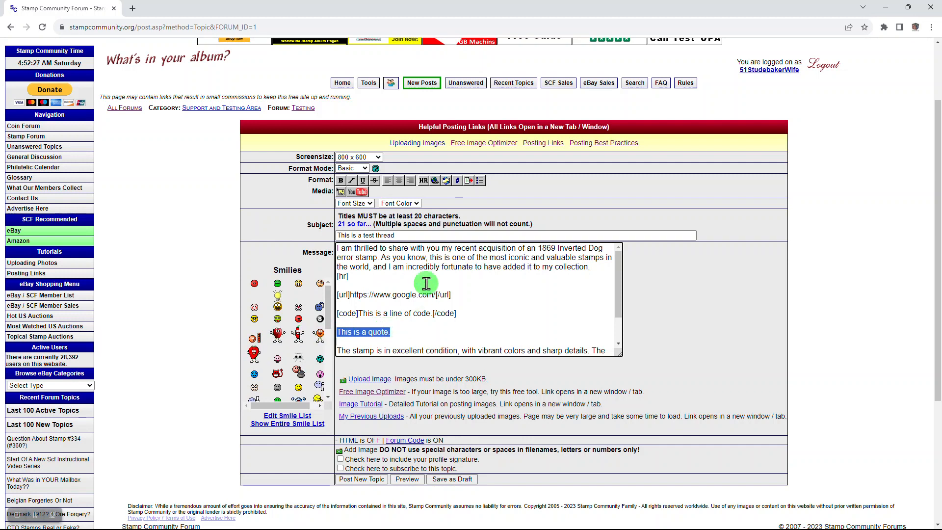
click(468, 181)
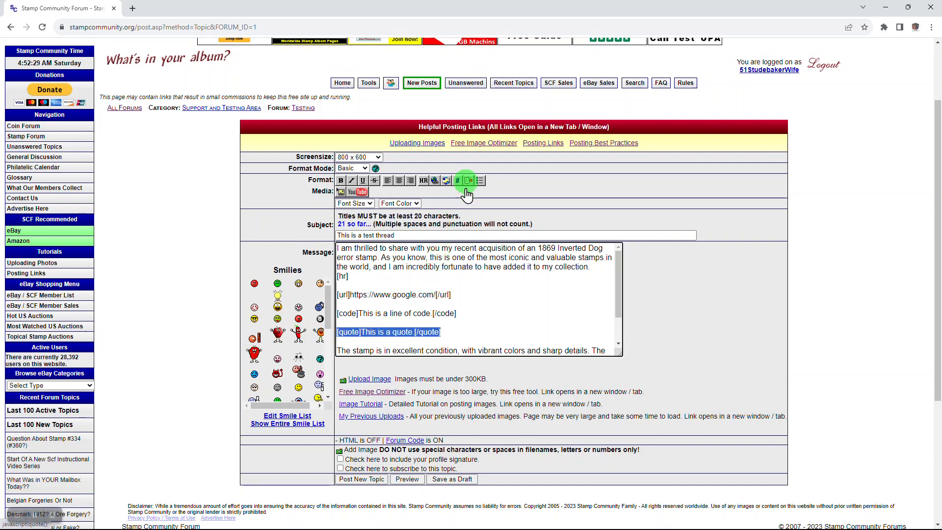
click(406, 479)
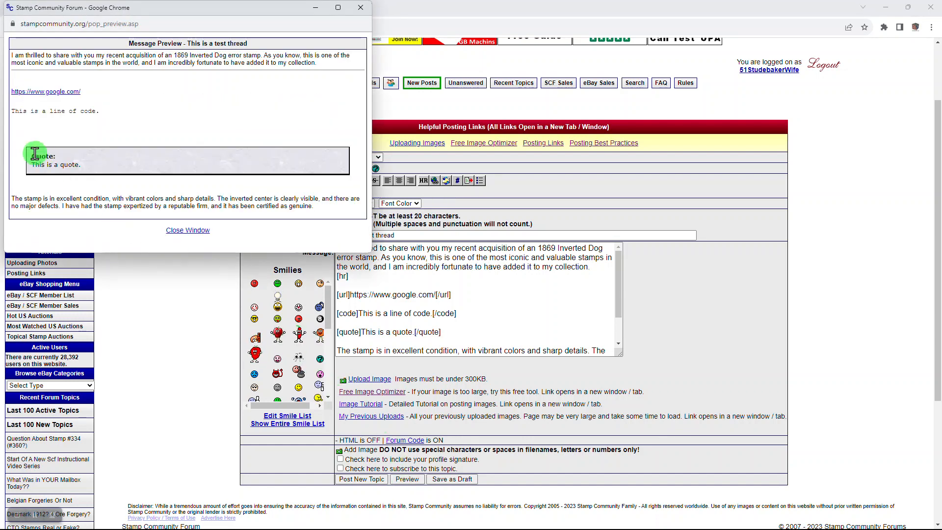
click(181, 230)
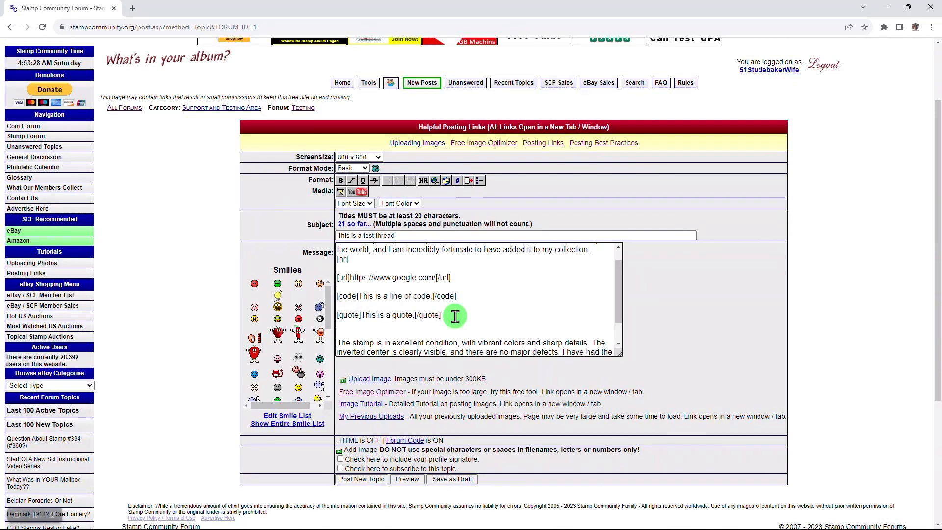
Insert a list below the quote with "list item a", "list item b" and "list item c", and check it in the message preview.
key(Return)
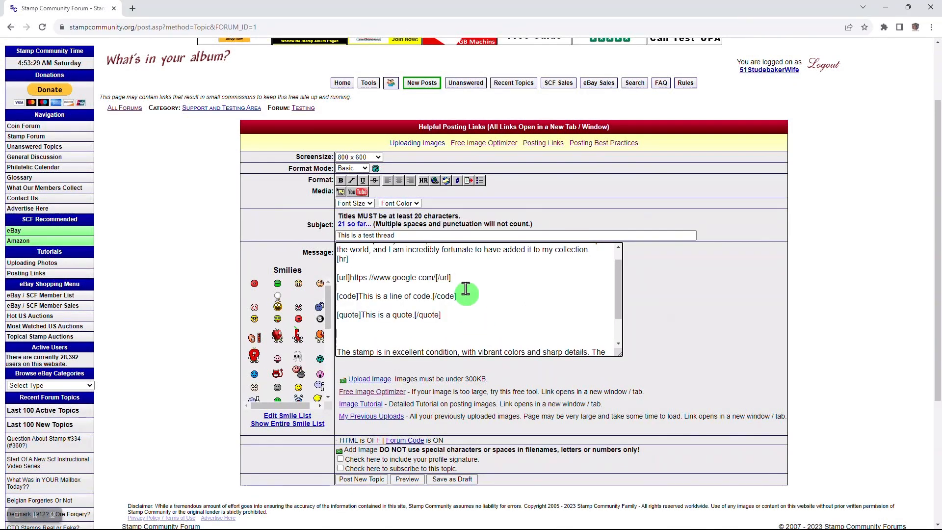
click(480, 182)
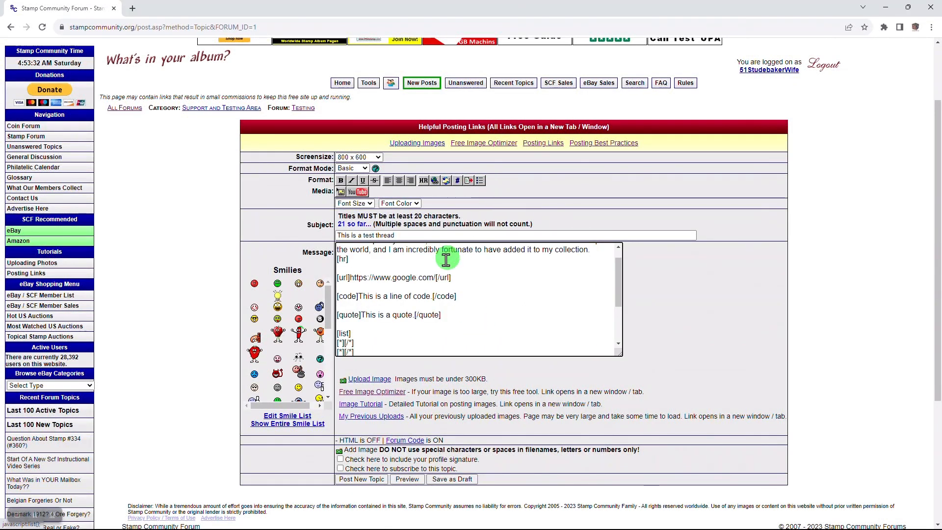
scroll(428, 294, down, 2)
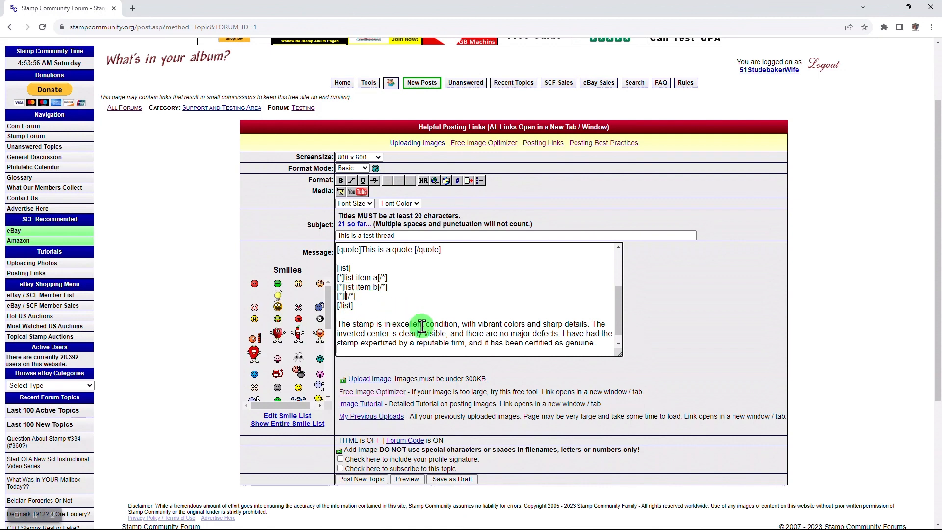
text(c)
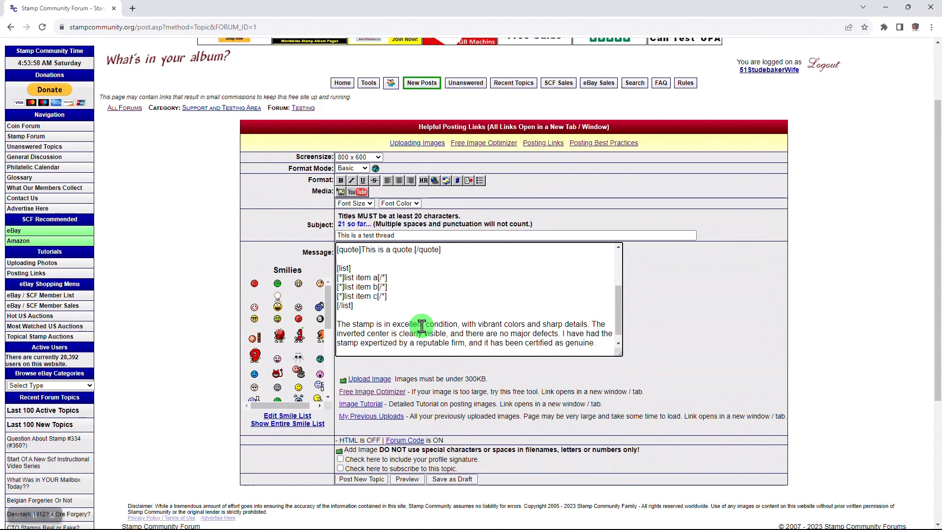
click(408, 479)
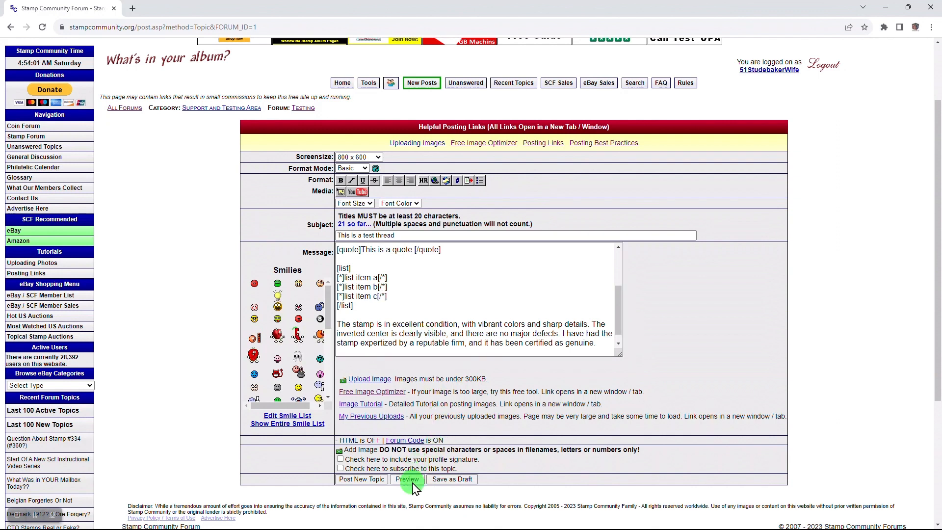
scroll(105, 164, down, 2)
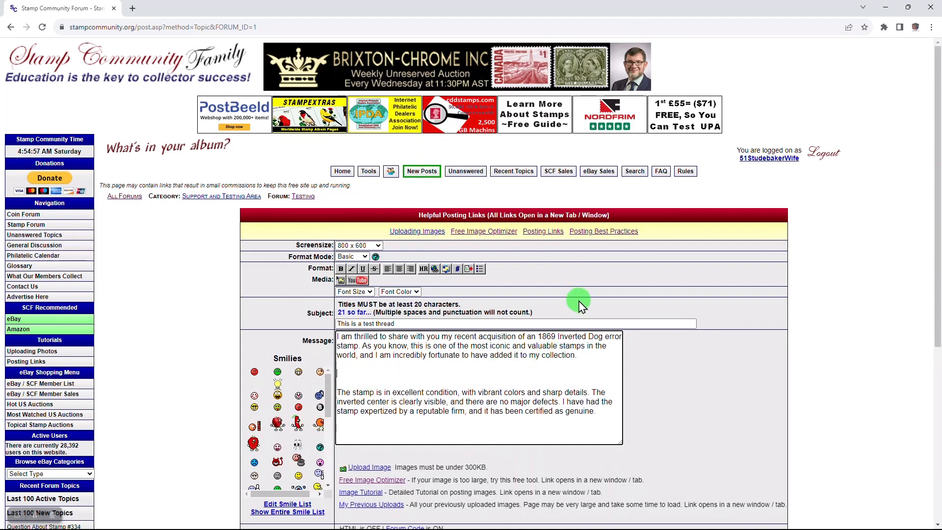
Copy the image address of the Stamp Community Family header logo and paste it between the two message paragraphs.
right_click(115, 65)
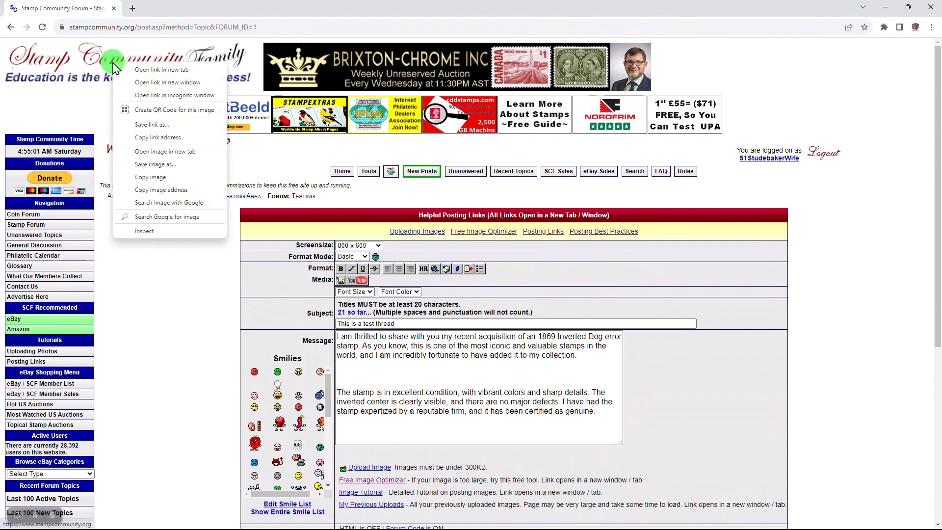
click(157, 191)
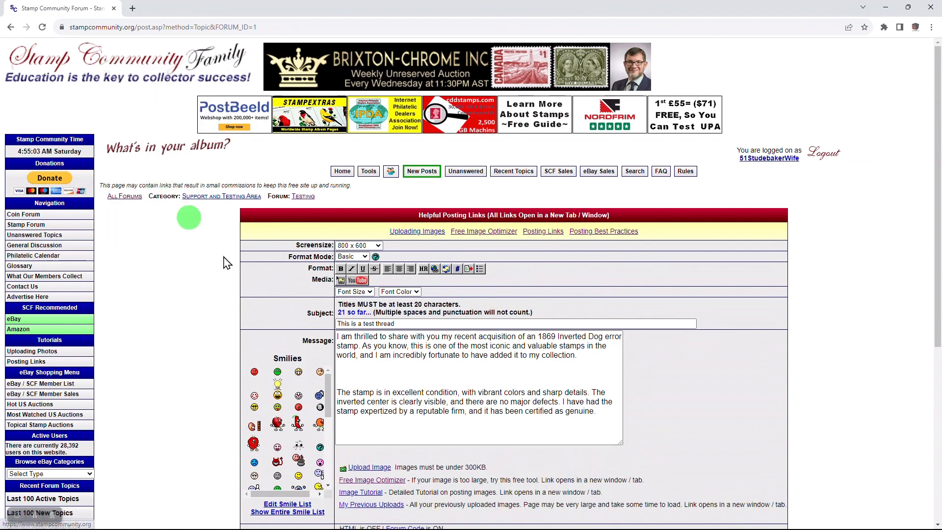
click(348, 371)
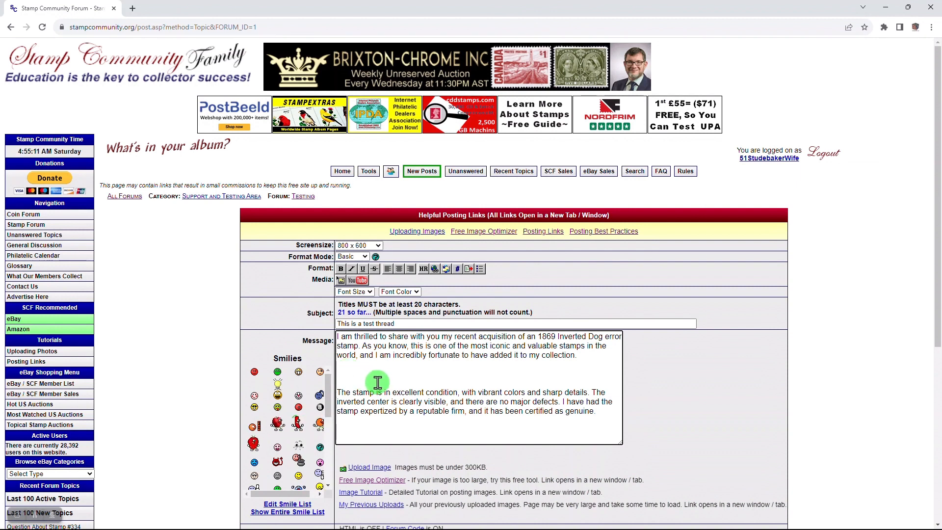
text(https://www.stampcommunity.org/images/pageheader1.gif)
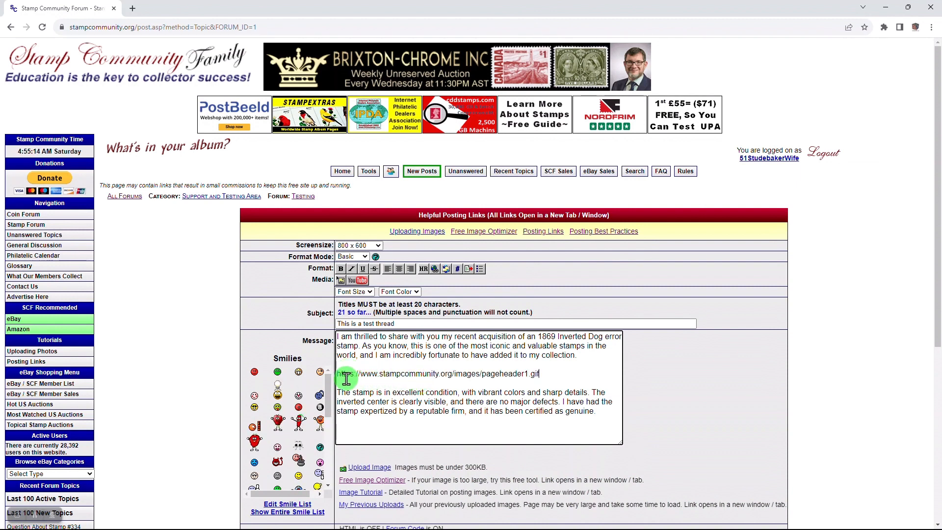
Format the pageheader1.gif address as an embedded image and check it in the message preview.
drag(337, 375, 542, 372)
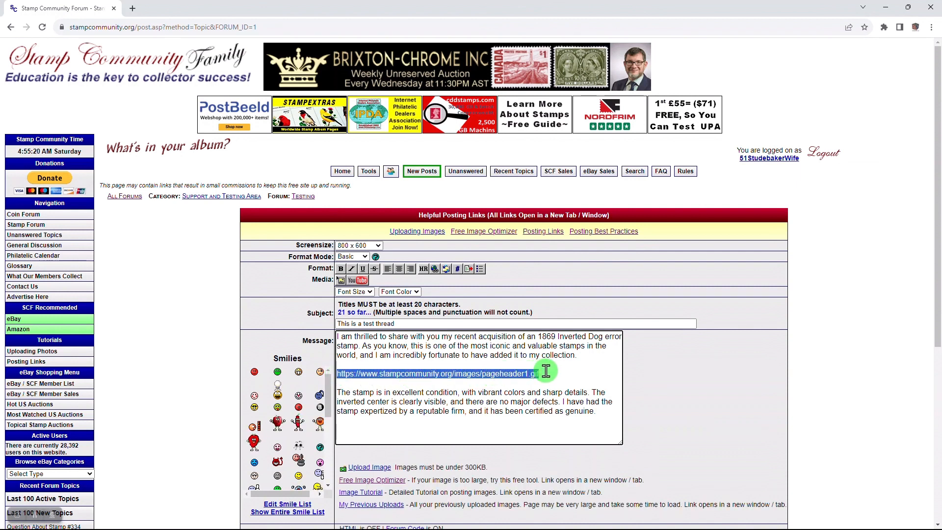
click(340, 281)
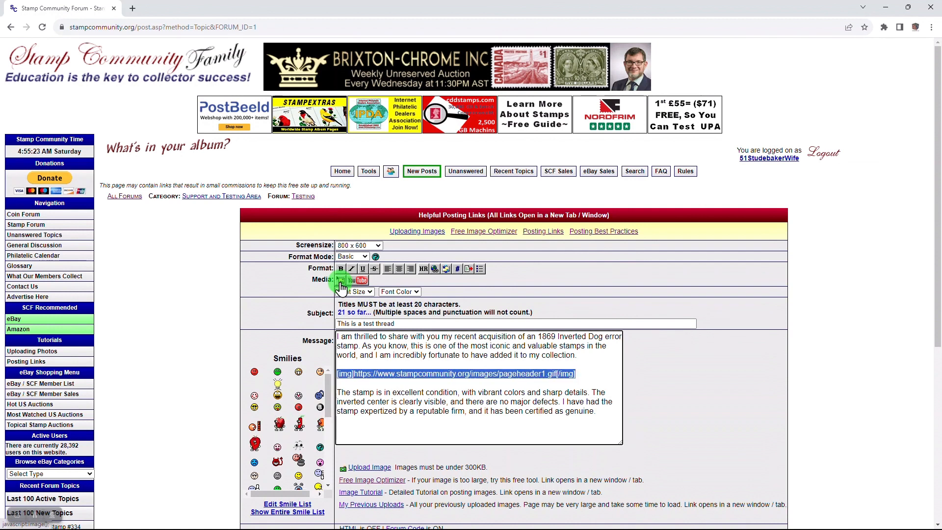
scroll(392, 373, down, 1)
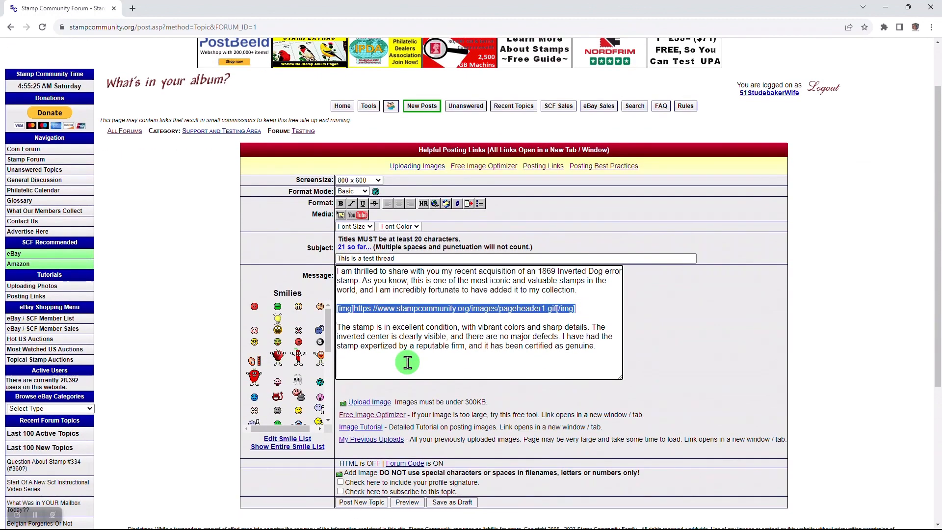
click(400, 502)
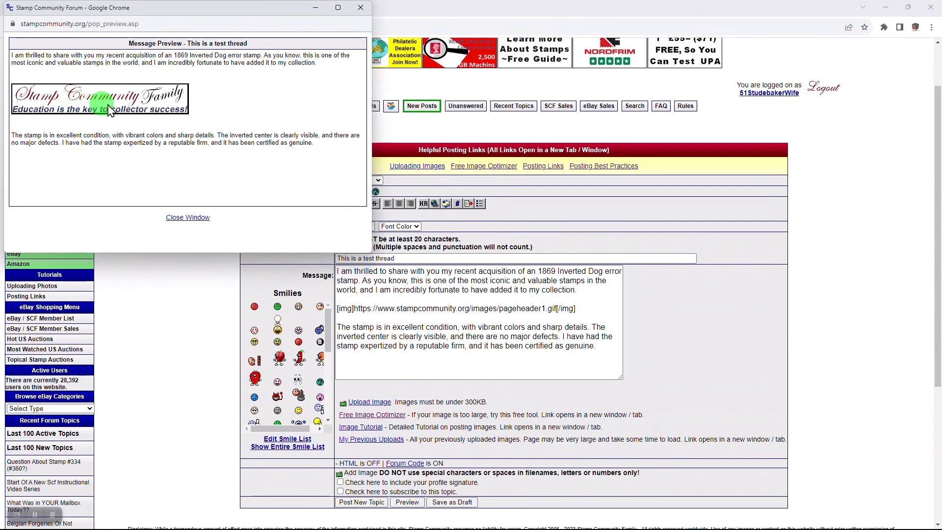
click(193, 219)
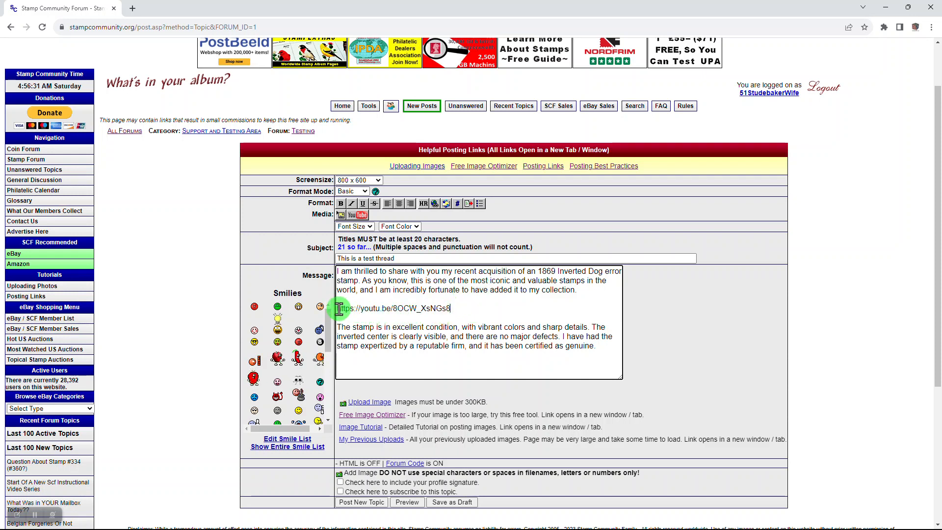
drag(338, 308, 451, 308)
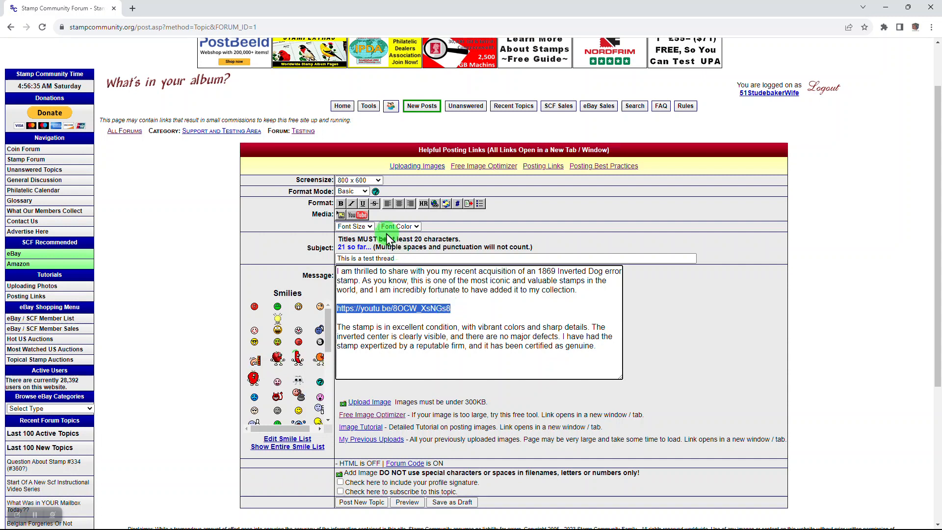
click(361, 218)
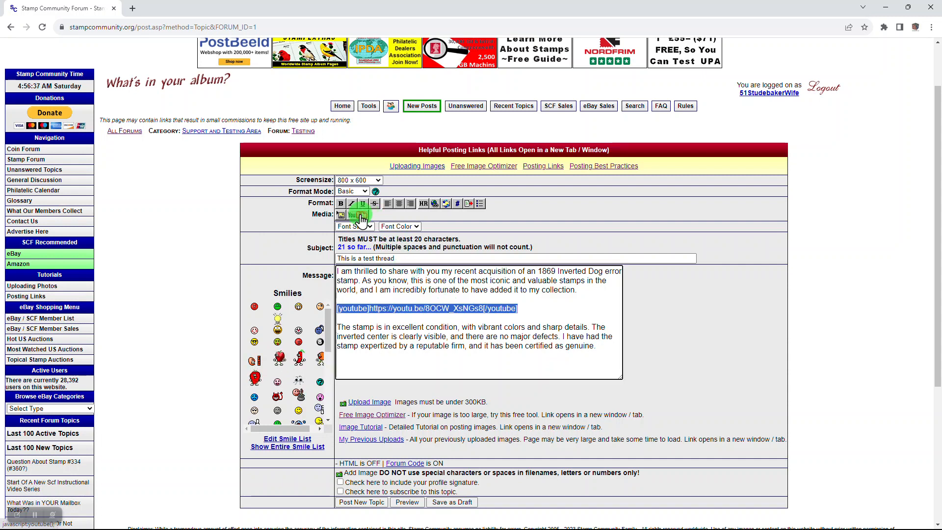
click(407, 502)
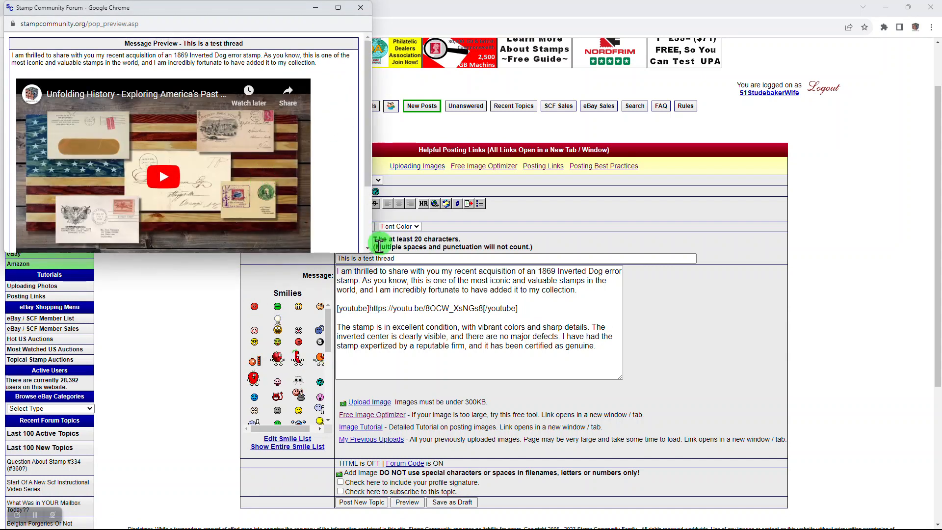
drag(369, 254, 430, 360)
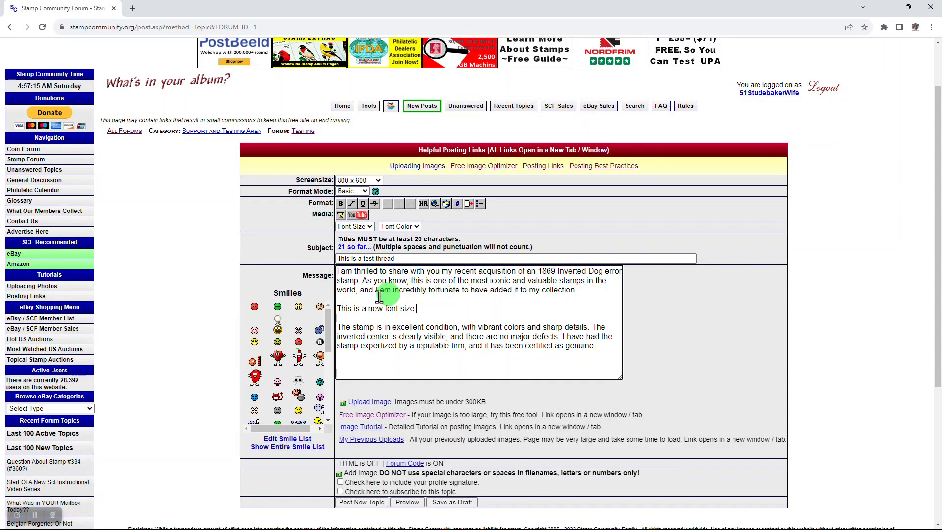
Format the line "This is a new font size." between the paragraphs with font size 3 and check it in the message preview.
drag(348, 310, 410, 312)
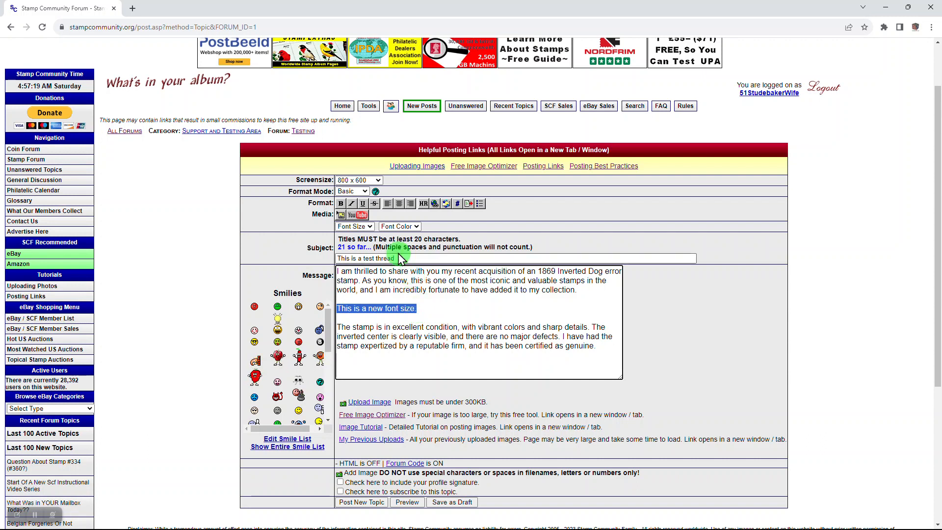
click(369, 227)
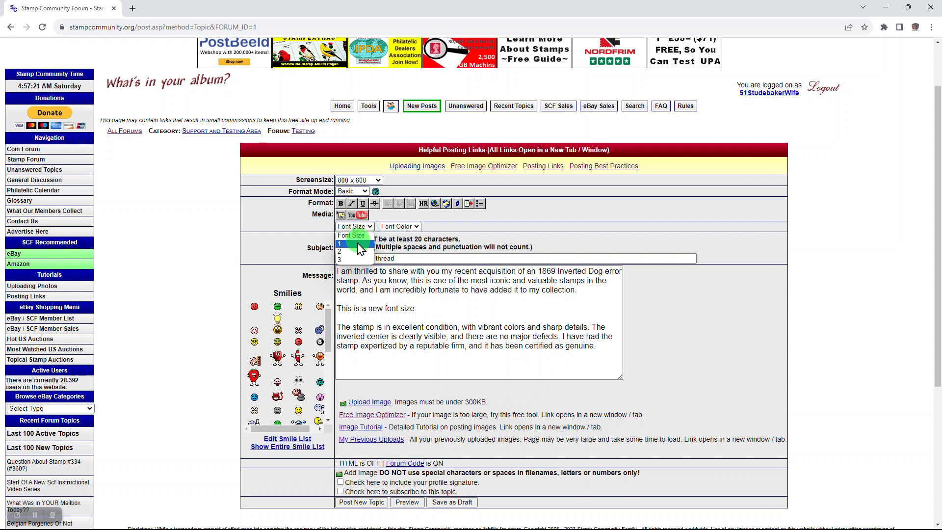
click(351, 259)
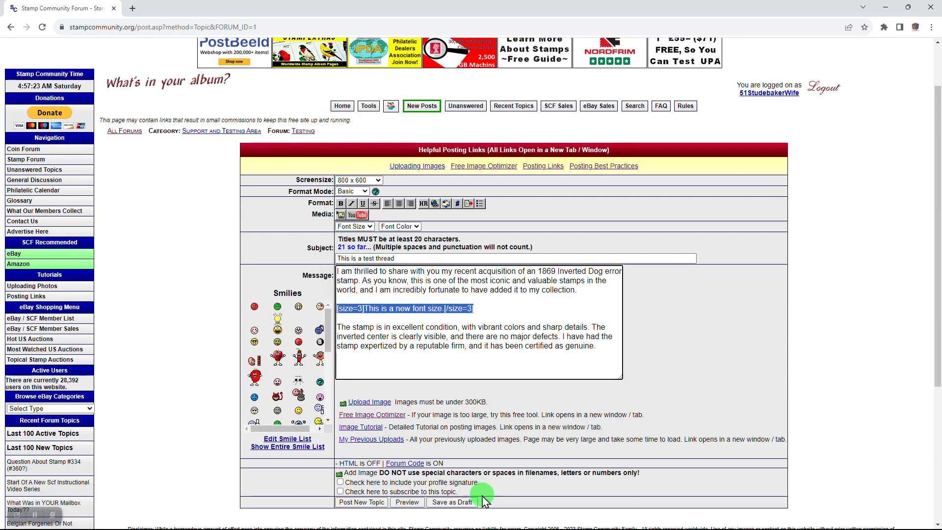
click(407, 502)
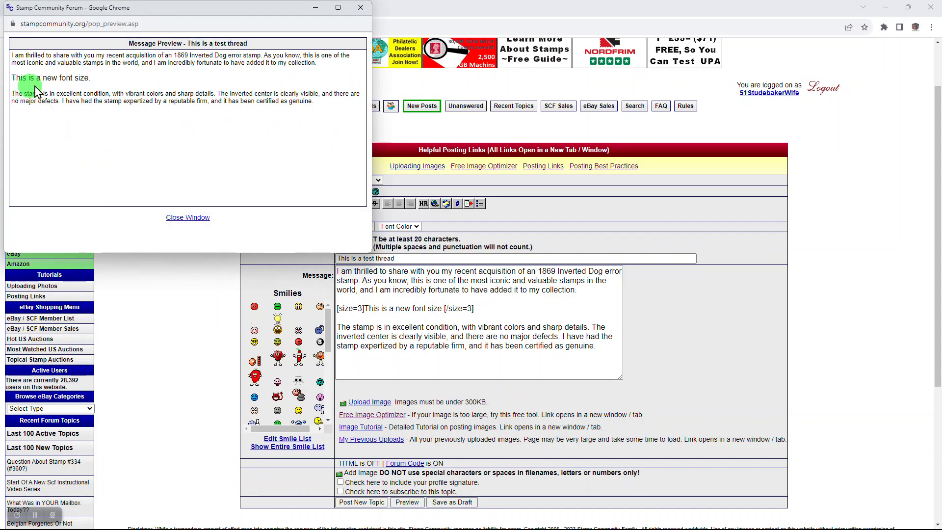
click(172, 217)
Enter "This is a new font color." between the paragraphs, format it in red, and check it in the message preview.
text(This is a new font)
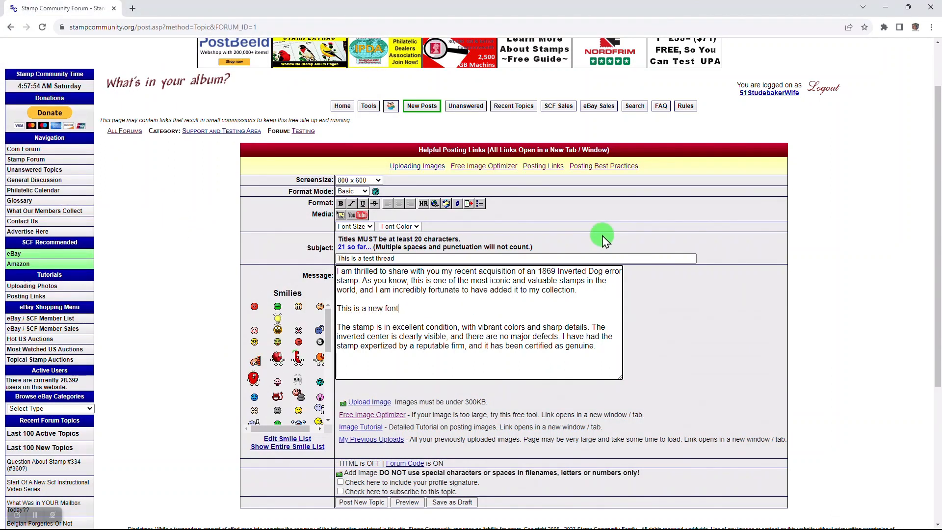
text( color.)
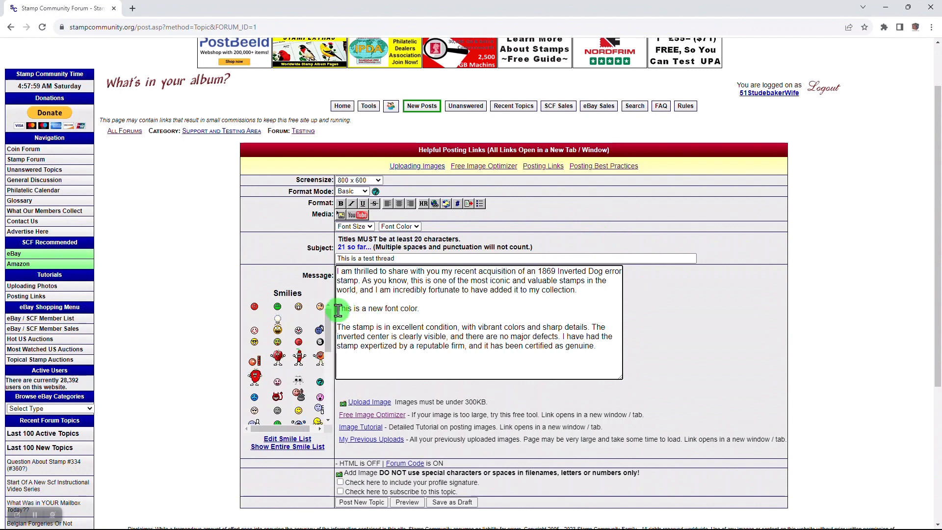
drag(338, 310, 419, 309)
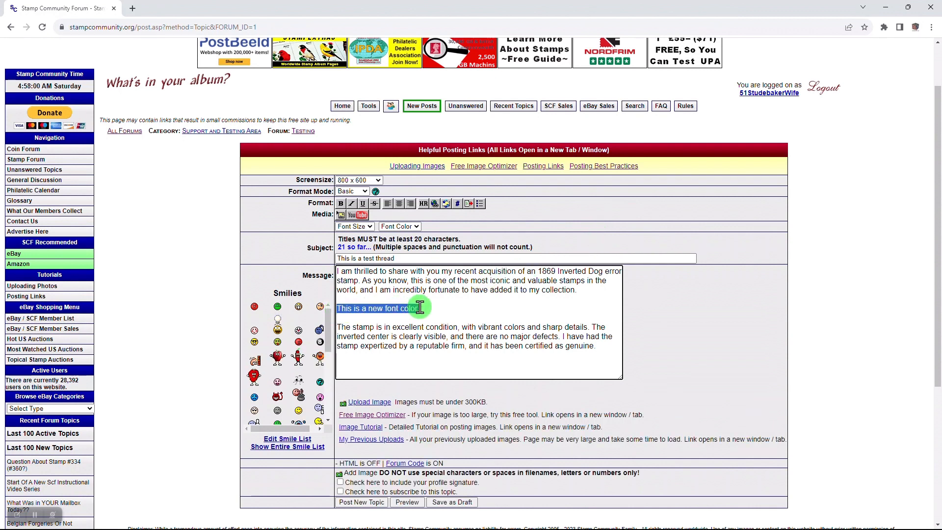
click(416, 226)
click(400, 245)
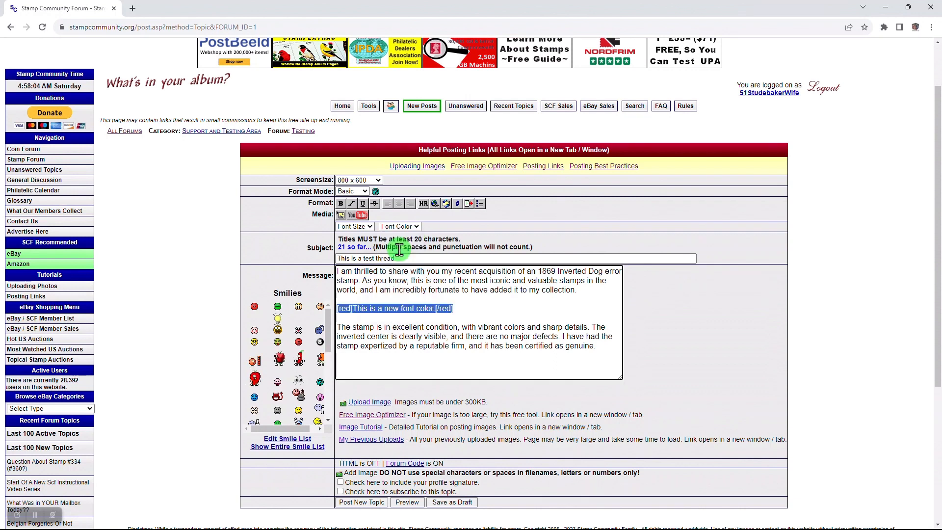
click(422, 504)
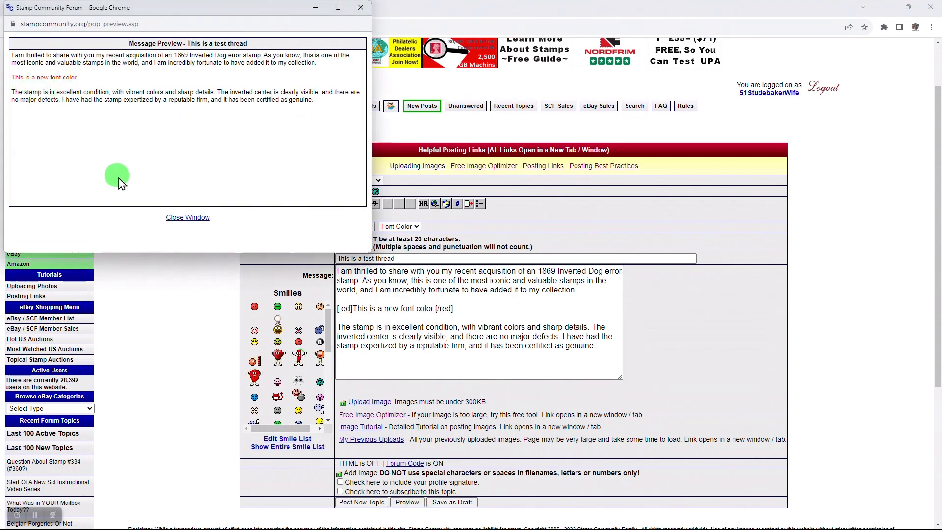
click(177, 219)
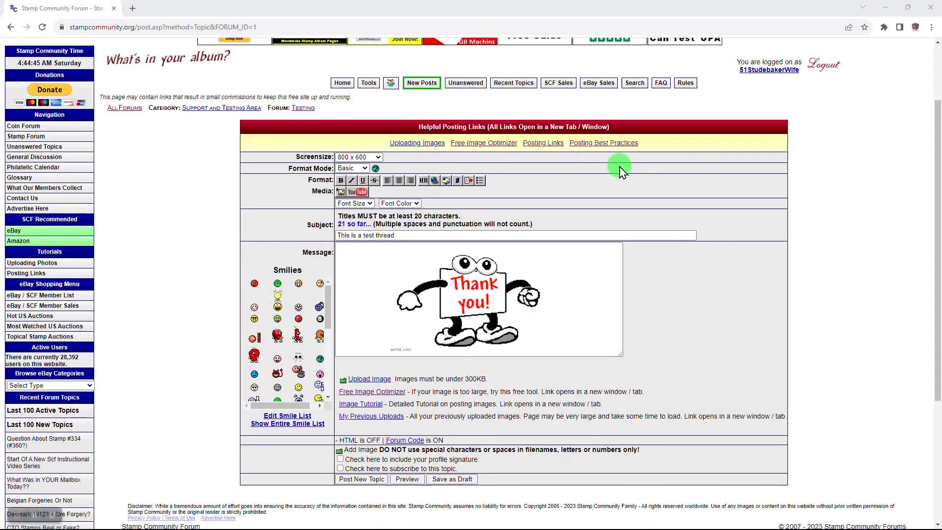